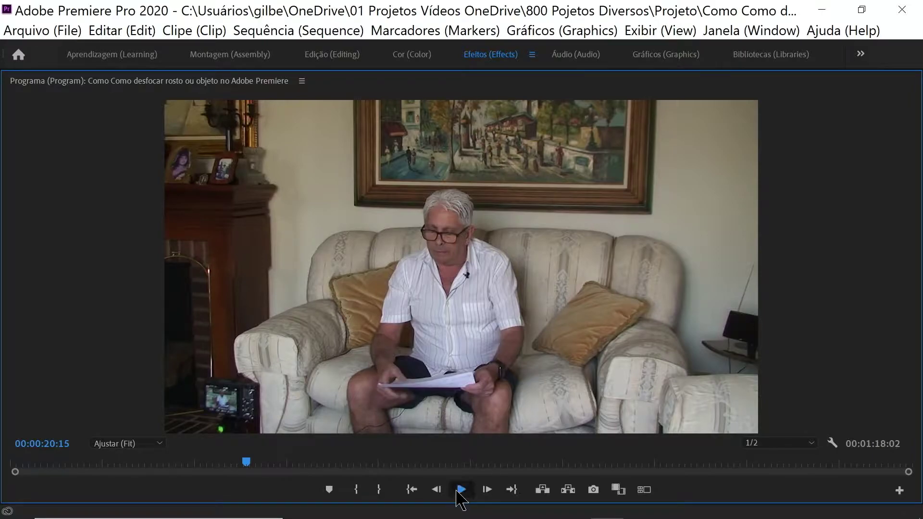
- Play the interview and stop playback at 00:00:31:23
{"action": "left_click", "coordinate": [459, 489]}
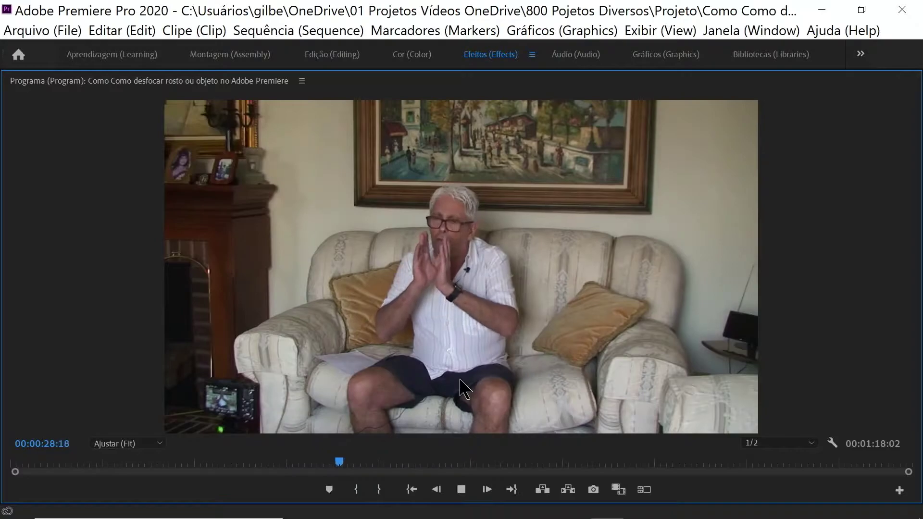
{"action": "left_click", "coordinate": [461, 489]}
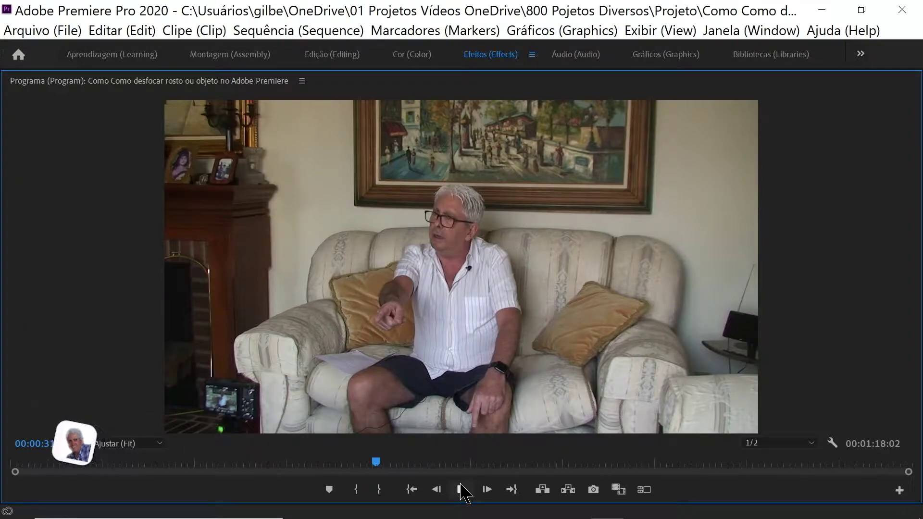
{"action": "left_click", "coordinate": [463, 491]}
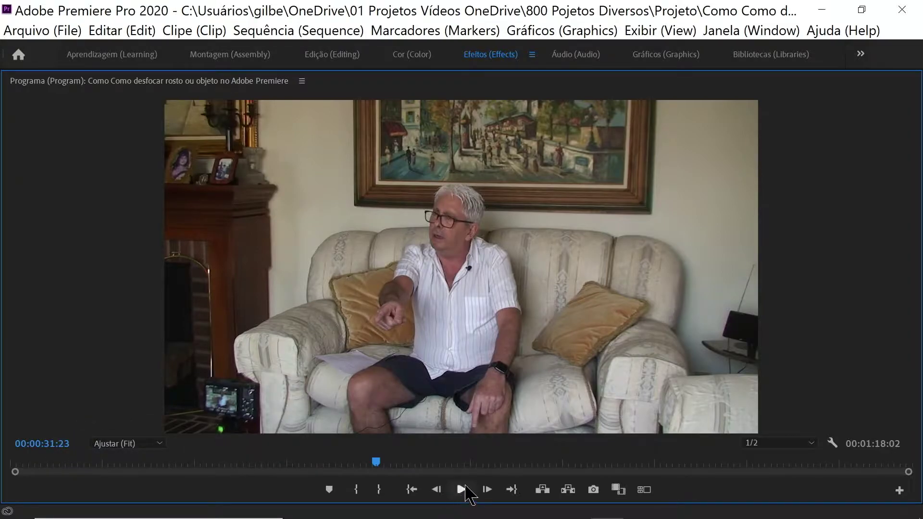
- Restore the full panel layout, widen the Project panel, and add a 1920×1080 adjustment layer
{"action": "double_click", "coordinate": [148, 83]}
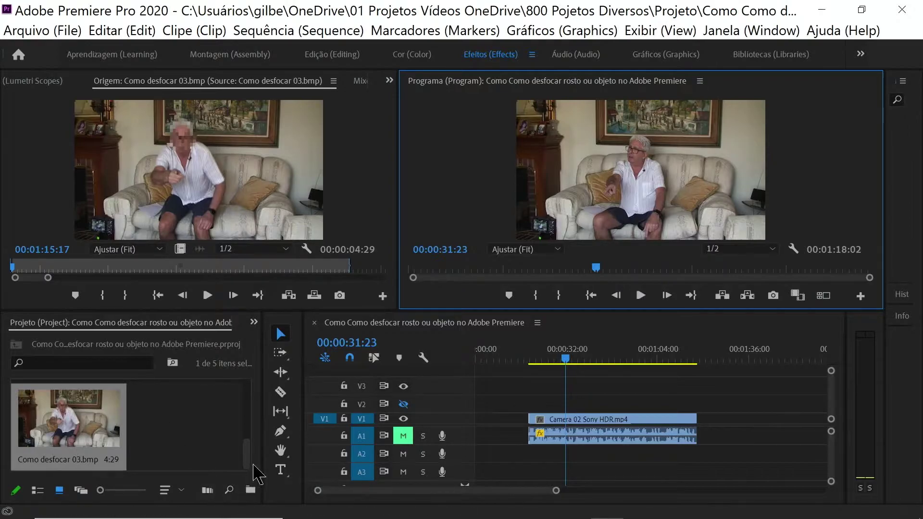
{"action": "left_click_drag", "start_coordinate": [263, 451], "coordinate": [310, 449]}
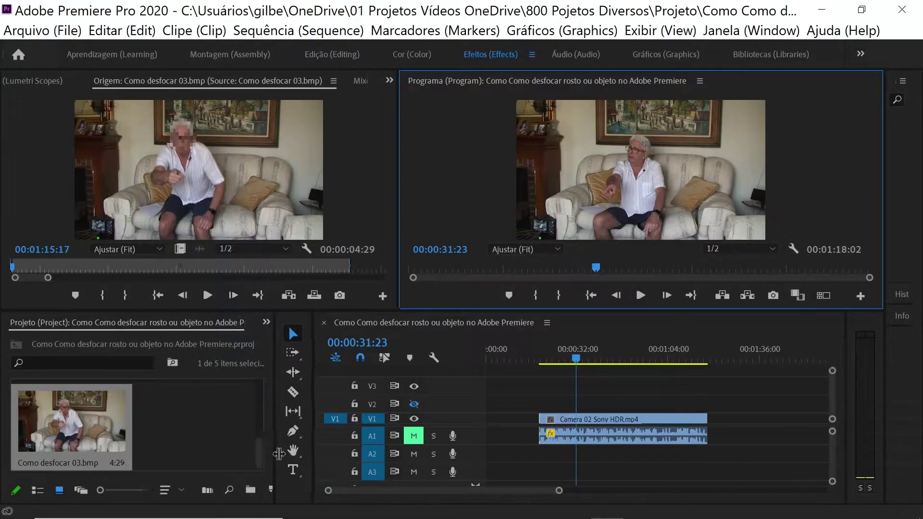
{"action": "left_click", "coordinate": [272, 490]}
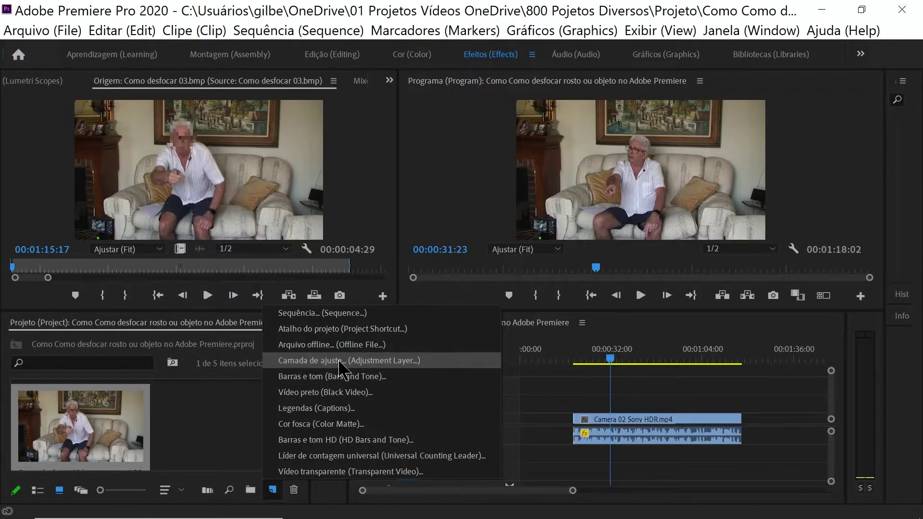
{"action": "left_click", "coordinate": [339, 367]}
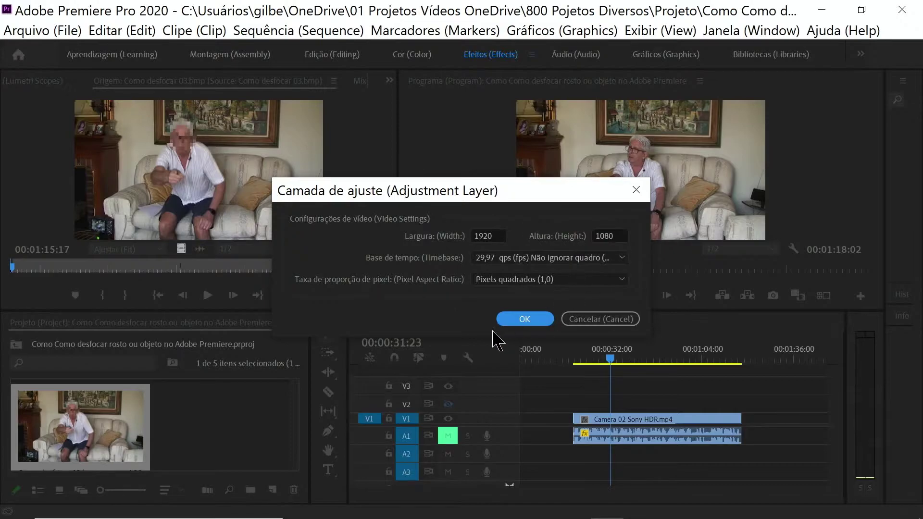
{"action": "left_click", "coordinate": [526, 320]}
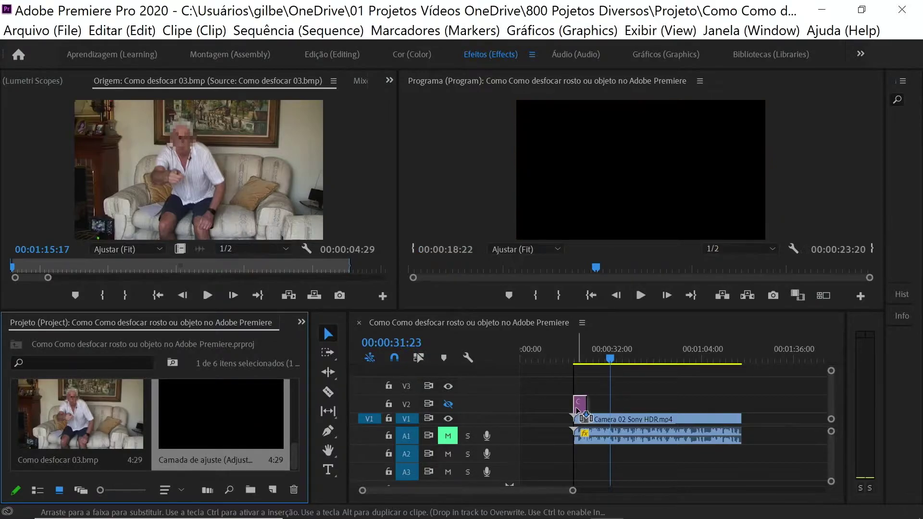
- Place 'Camada de ajuste' on V2 and V3, extending the V3 copy to V2's length
{"action": "mouse_move", "coordinate": [262, 433]}
{"action": "left_mouse_down"}
{"action": "mouse_move", "coordinate": [583, 404]}
{"action": "mouse_move", "coordinate": [741, 403]}
{"action": "left_mouse_up"}
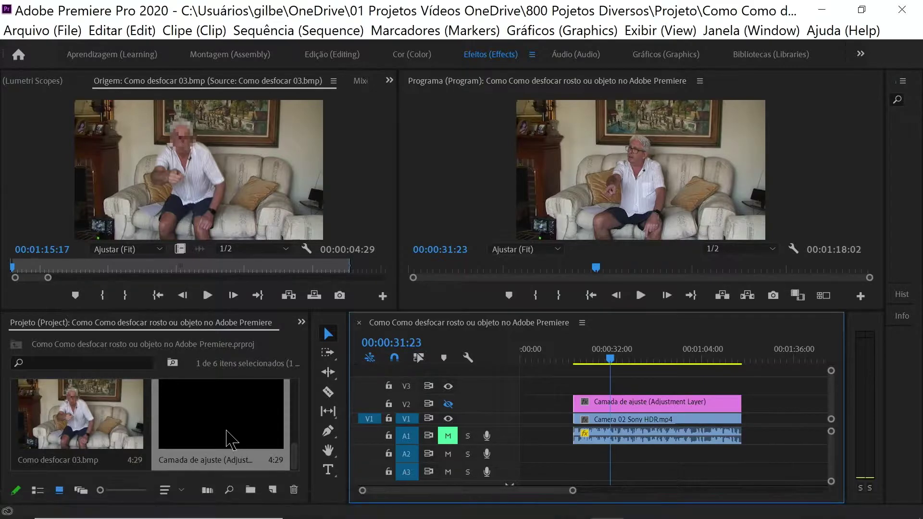
{"action": "left_click", "coordinate": [228, 432]}
{"action": "left_click_drag", "start_coordinate": [227, 431], "coordinate": [728, 386]}
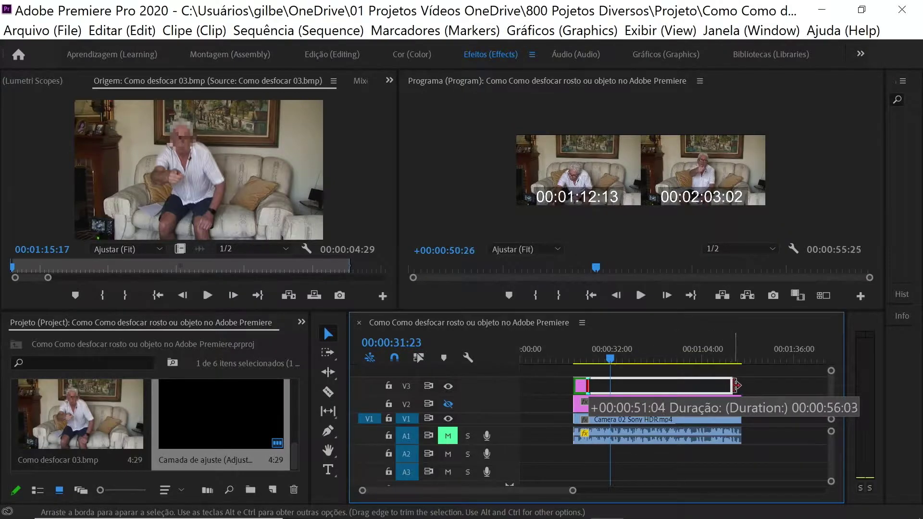
{"action": "left_click_drag", "start_coordinate": [728, 386], "coordinate": [741, 386]}
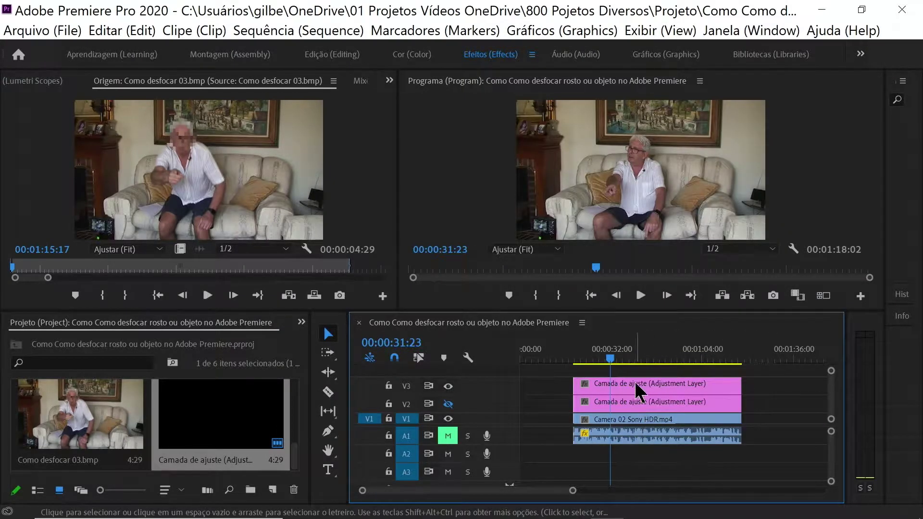
- Apply Gaussian Blur from Video Effects > Blur & Sharpen to the V2 adjustment layer, with V2 output on
{"action": "left_click", "coordinate": [653, 404]}
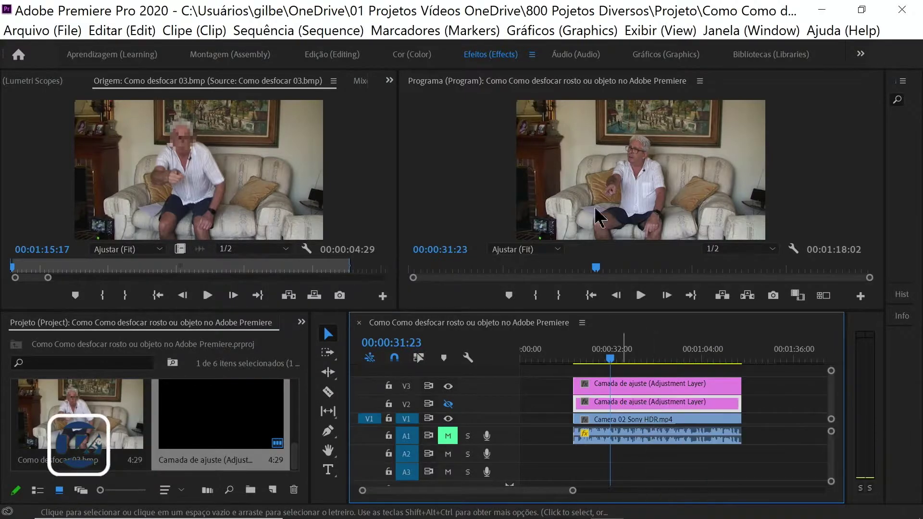
{"action": "left_click", "coordinate": [336, 57]}
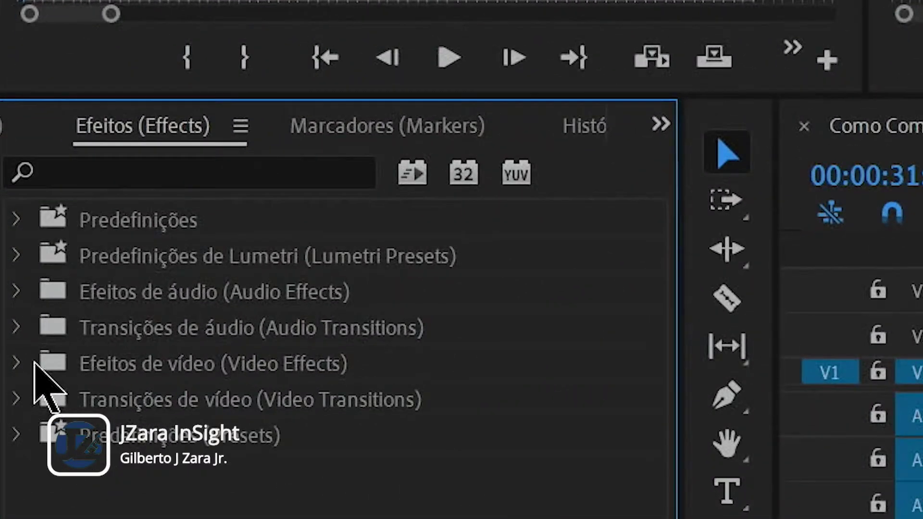
{"action": "left_click", "coordinate": [15, 363]}
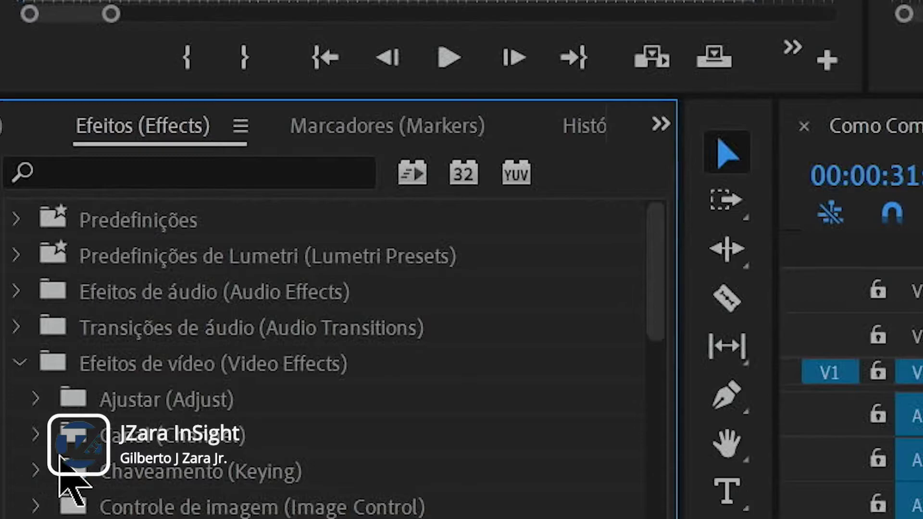
{"action": "scroll", "coordinate": [60, 457], "scroll_direction": "down", "scroll_amount": 1}
{"action": "scroll", "coordinate": [67, 495], "scroll_direction": "down", "scroll_amount": 1}
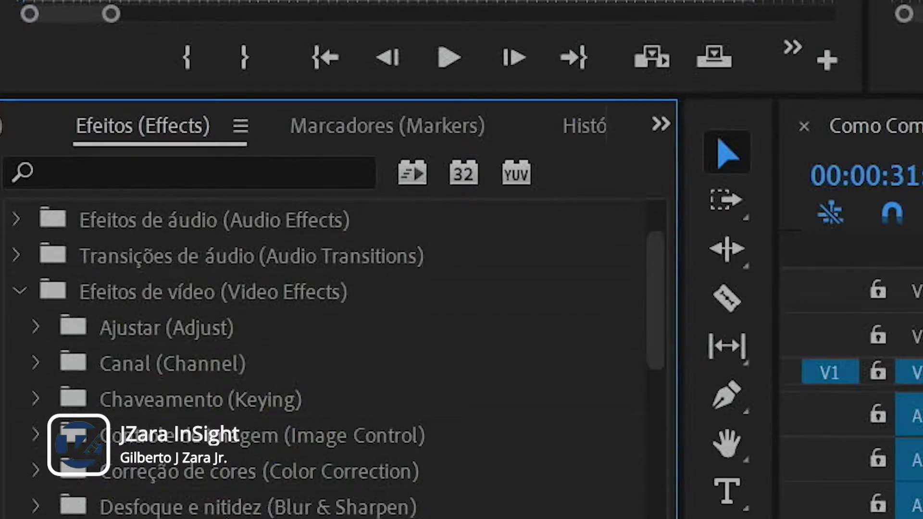
{"action": "left_click", "coordinate": [37, 507]}
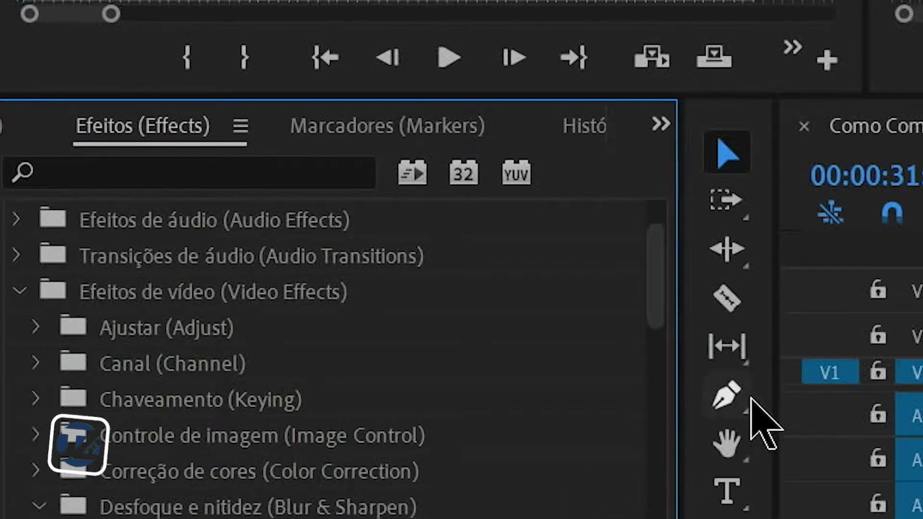
{"action": "left_click_drag", "start_coordinate": [649, 281], "coordinate": [665, 361]}
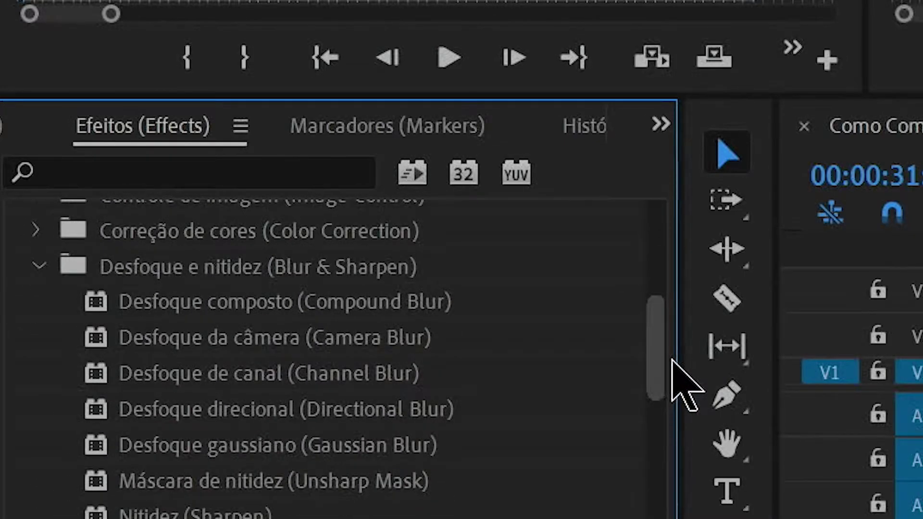
{"action": "left_click", "coordinate": [299, 446]}
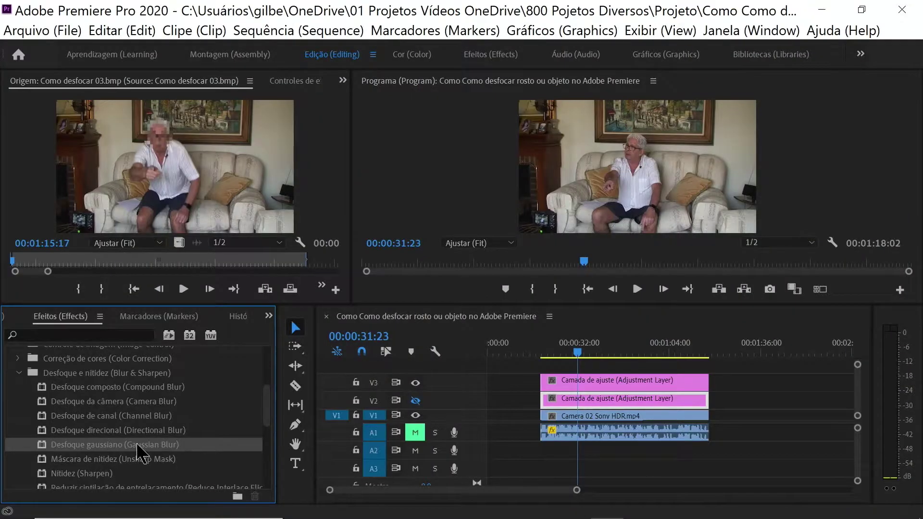
{"action": "left_click_drag", "start_coordinate": [137, 445], "coordinate": [644, 404]}
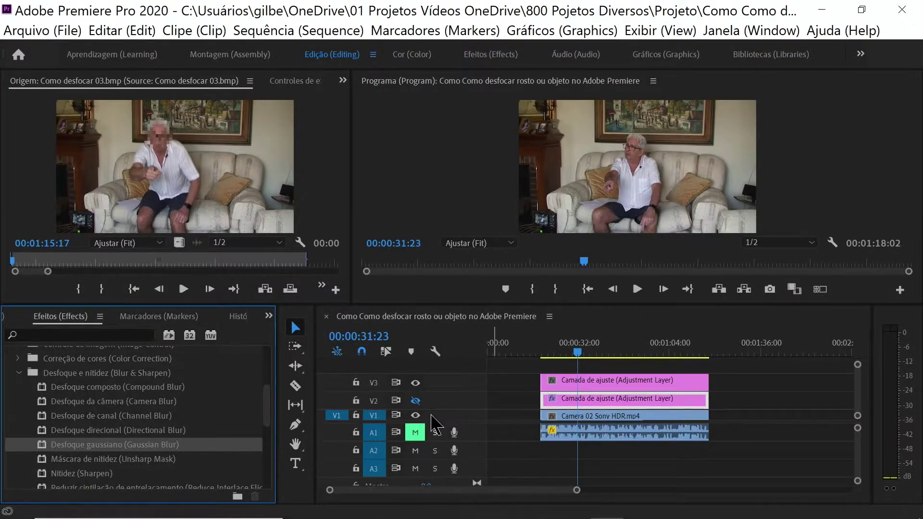
{"action": "left_click", "coordinate": [415, 401]}
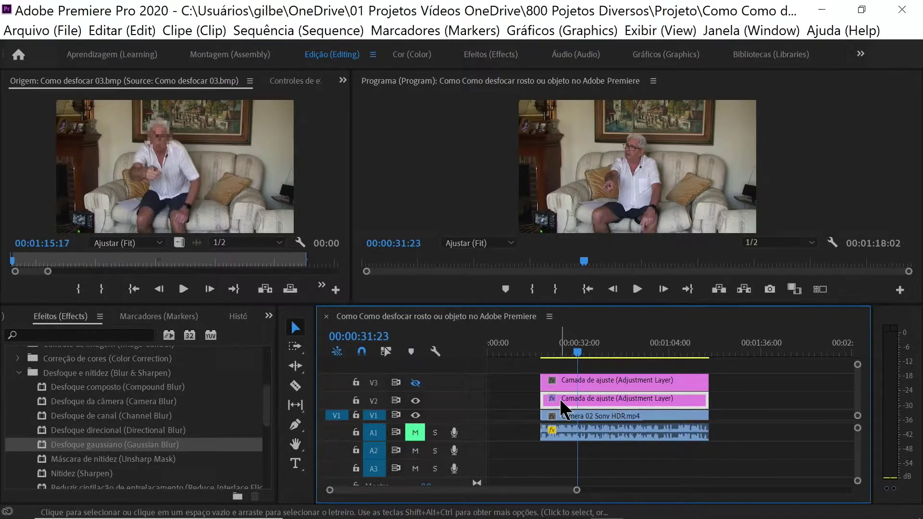
- In Effect Controls, raise the V2 layer's Gaussian Blur Blurriness to 117
{"action": "left_click", "coordinate": [494, 56]}
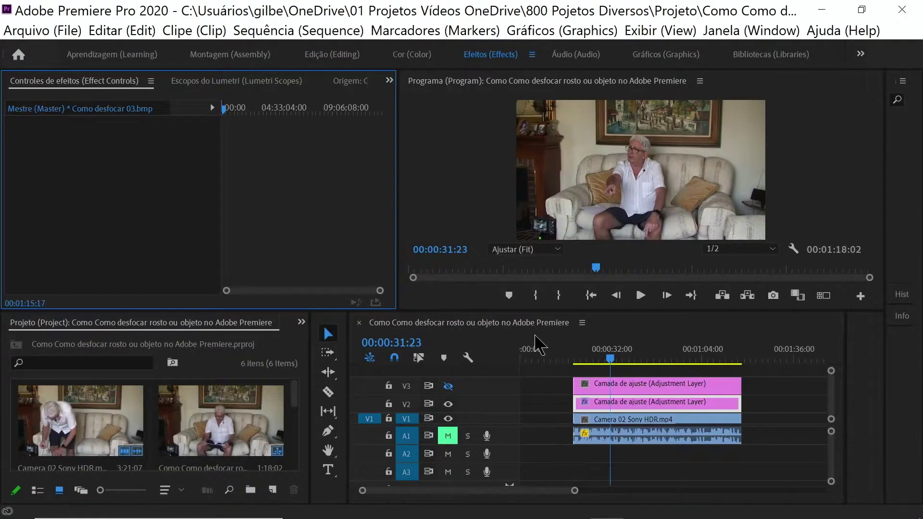
{"action": "left_click", "coordinate": [633, 389]}
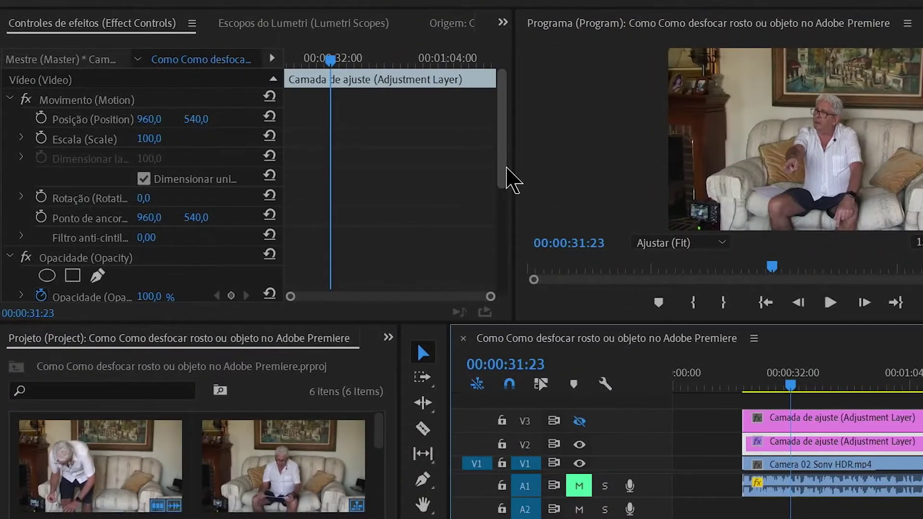
{"action": "left_click_drag", "start_coordinate": [452, 182], "coordinate": [457, 258]}
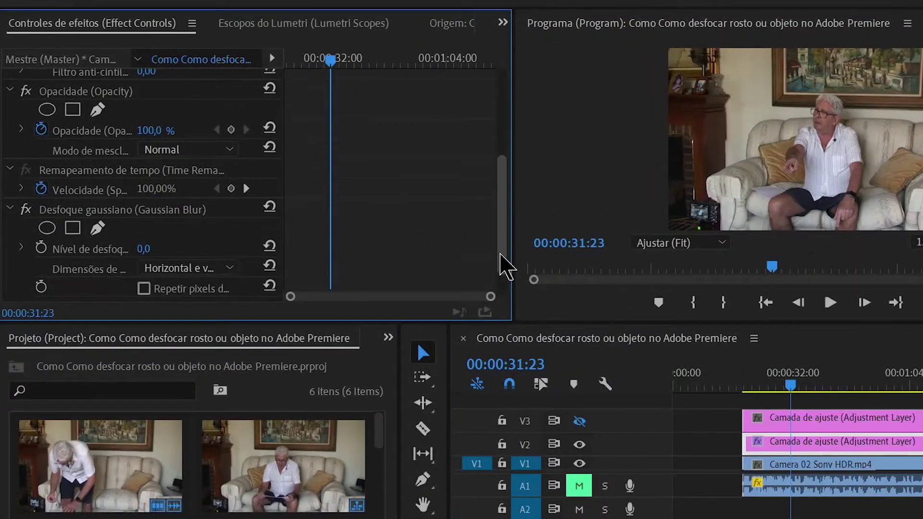
{"action": "scroll", "coordinate": [503, 267], "scroll_direction": "down", "scroll_amount": 2}
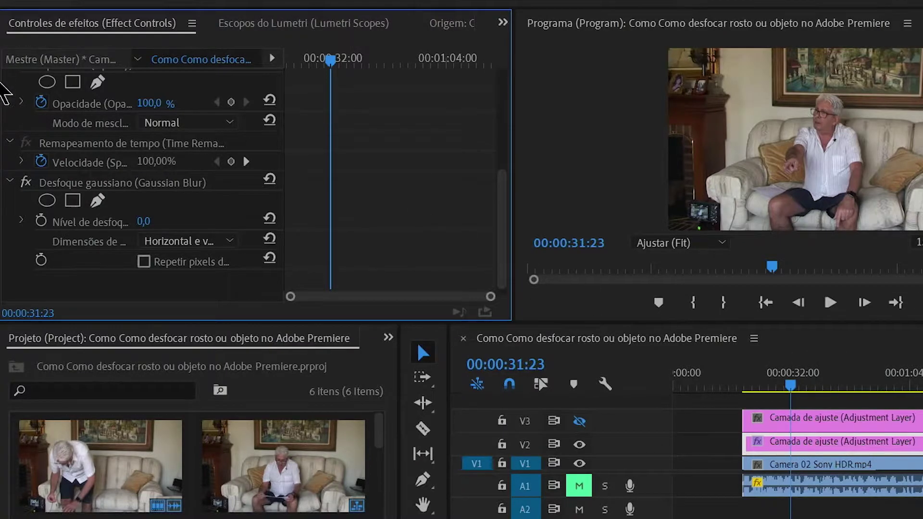
{"action": "left_click_drag", "start_coordinate": [505, 196], "coordinate": [506, 233]}
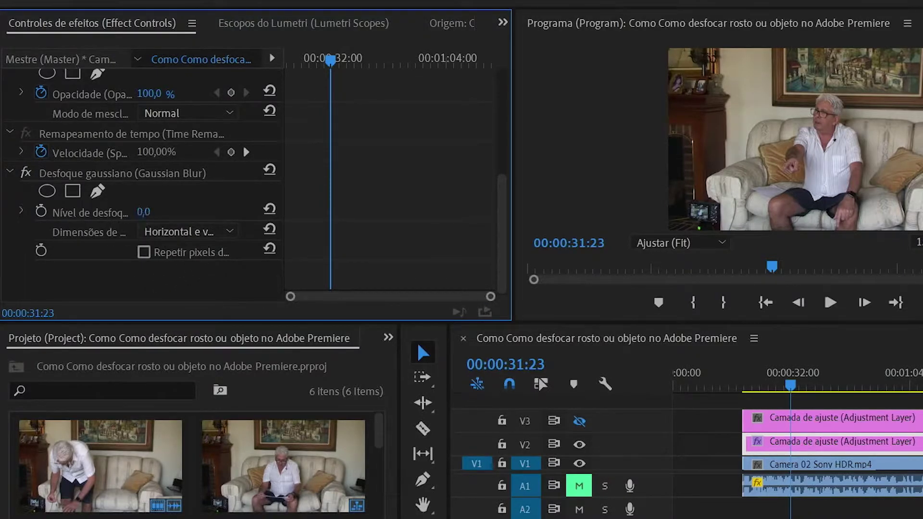
{"action": "left_click_drag", "start_coordinate": [143, 212], "coordinate": [194, 212]}
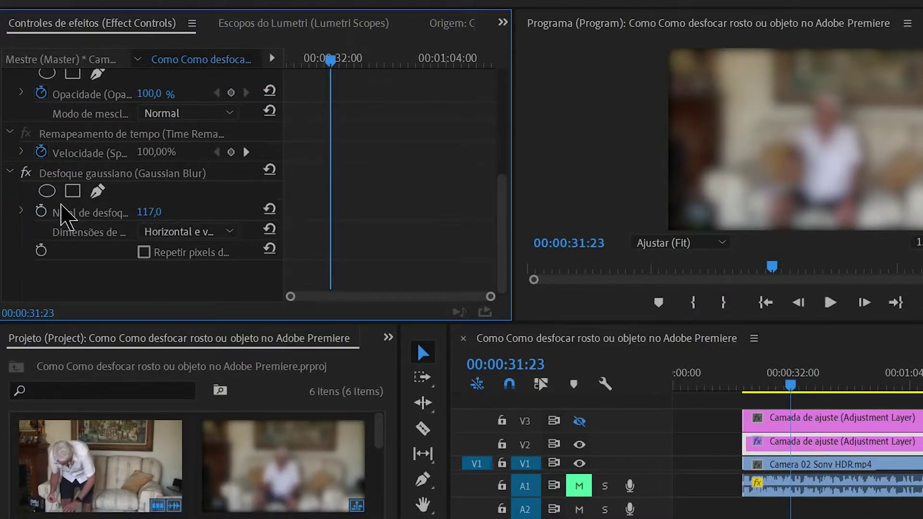
- Add an ellipse mask to the Gaussian Blur and shape it into a tight oval over the man's face
{"action": "left_click", "coordinate": [47, 191]}
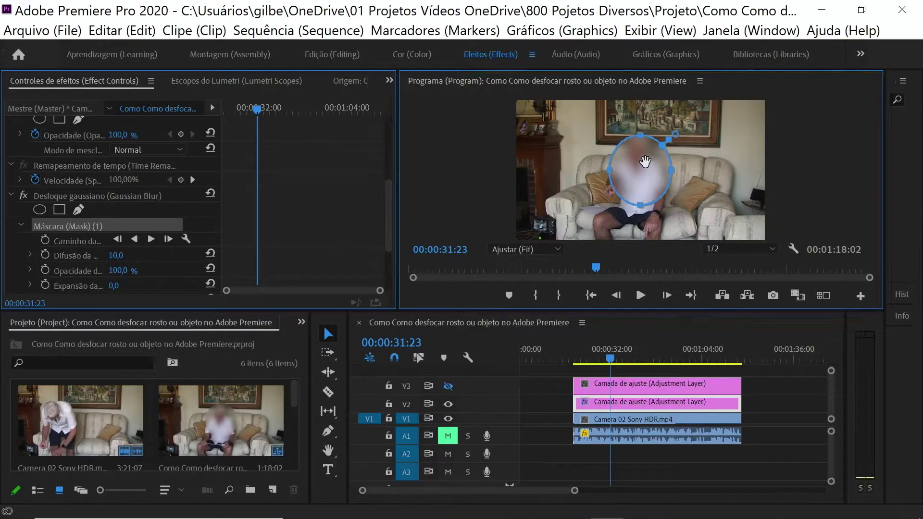
{"action": "left_click_drag", "start_coordinate": [645, 162], "coordinate": [642, 153]}
{"action": "key", "text": "grave"}
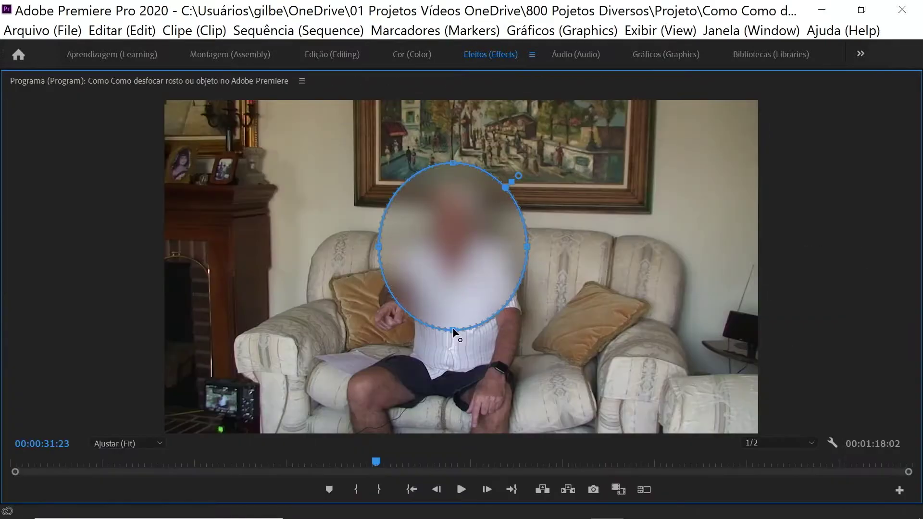
{"action": "left_click_drag", "start_coordinate": [453, 331], "coordinate": [471, 263]}
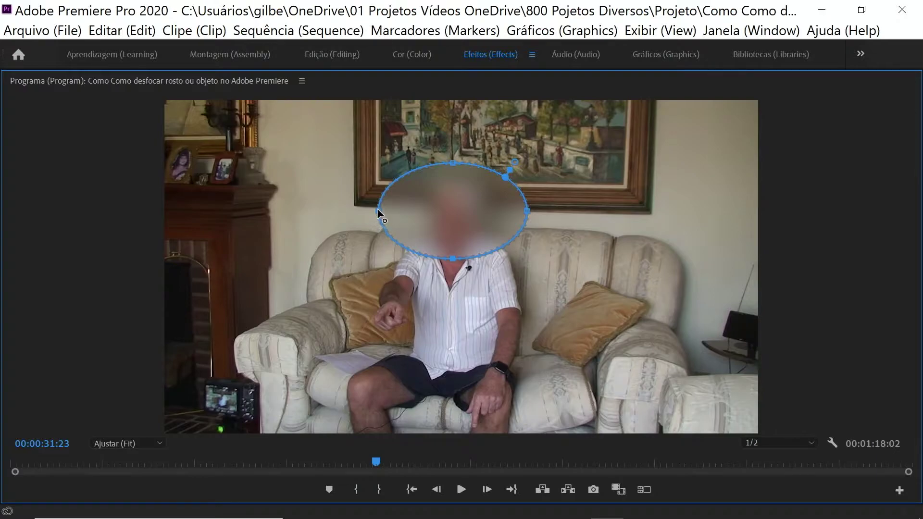
{"action": "left_click_drag", "start_coordinate": [380, 216], "coordinate": [414, 216]}
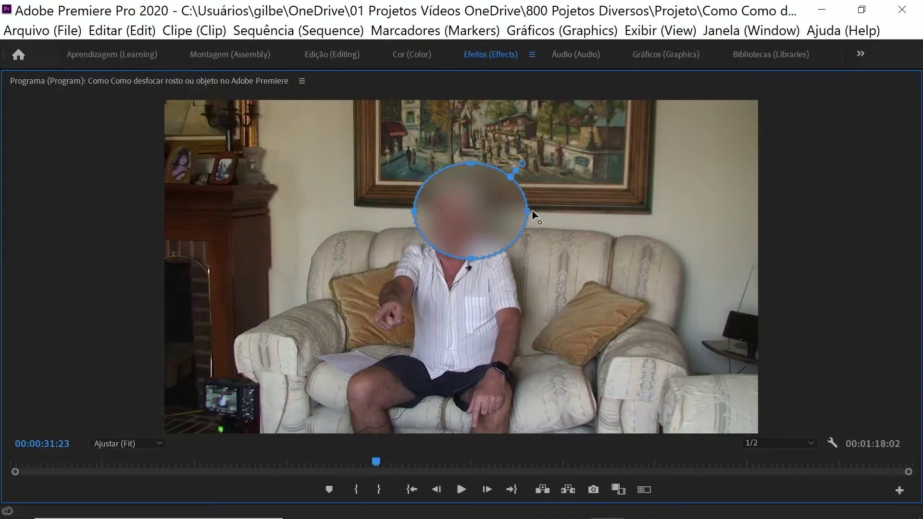
{"action": "left_click_drag", "start_coordinate": [529, 212], "coordinate": [496, 211]}
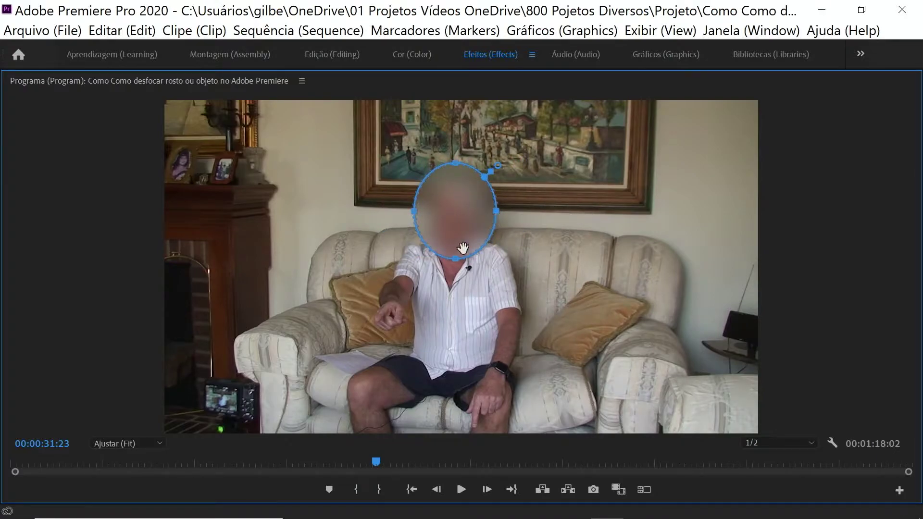
{"action": "left_click_drag", "start_coordinate": [455, 258], "coordinate": [456, 255]}
{"action": "left_click_drag", "start_coordinate": [455, 163], "coordinate": [455, 168]}
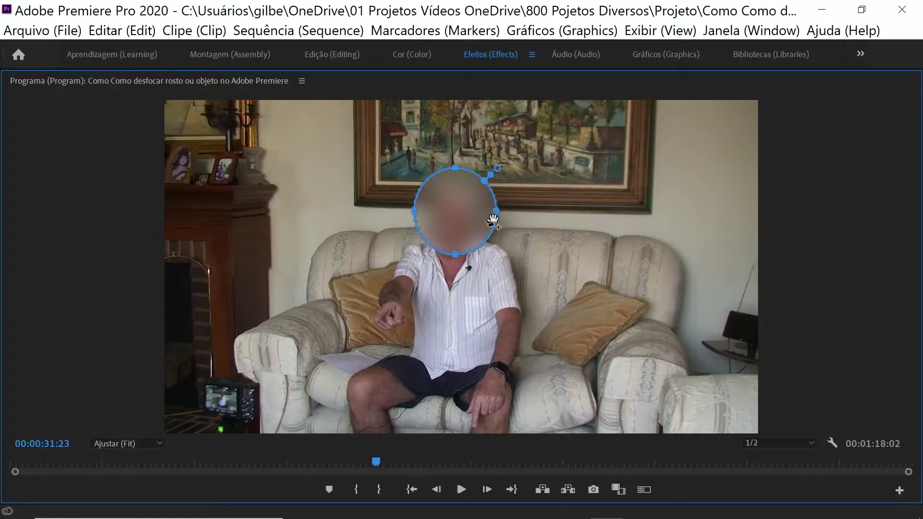
{"action": "left_click_drag", "start_coordinate": [498, 214], "coordinate": [496, 214]}
{"action": "left_click_drag", "start_coordinate": [414, 212], "coordinate": [419, 212]}
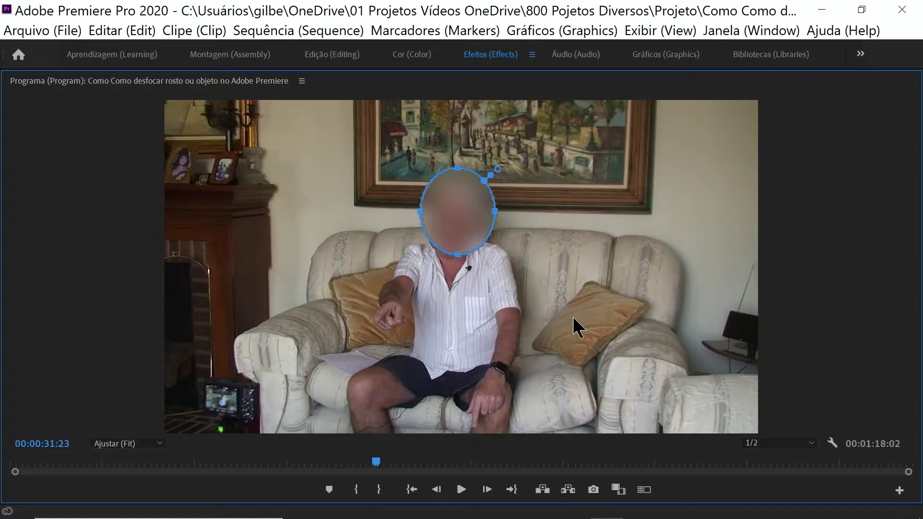
{"action": "double_click", "coordinate": [154, 82]}
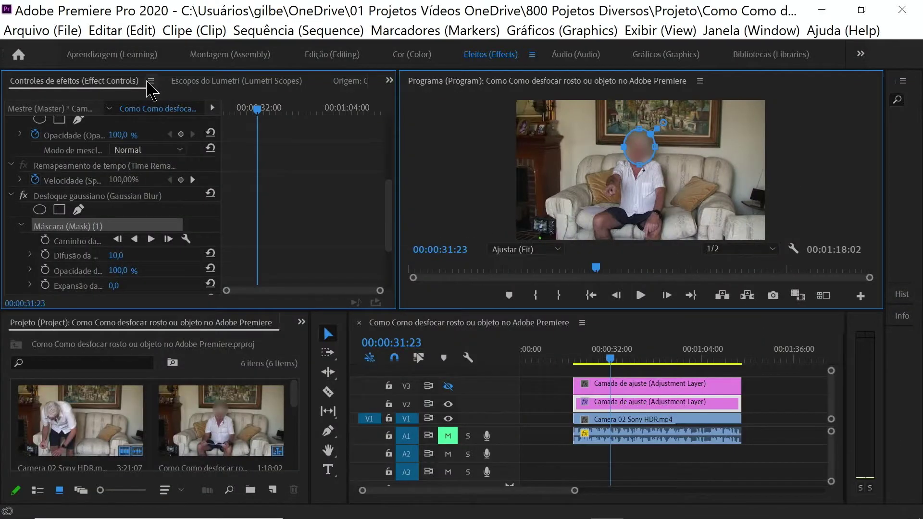
- At 00:00:20:07, turn V2's output off and V3's on, then switch to the Editing workspace
{"action": "left_click", "coordinate": [579, 361]}
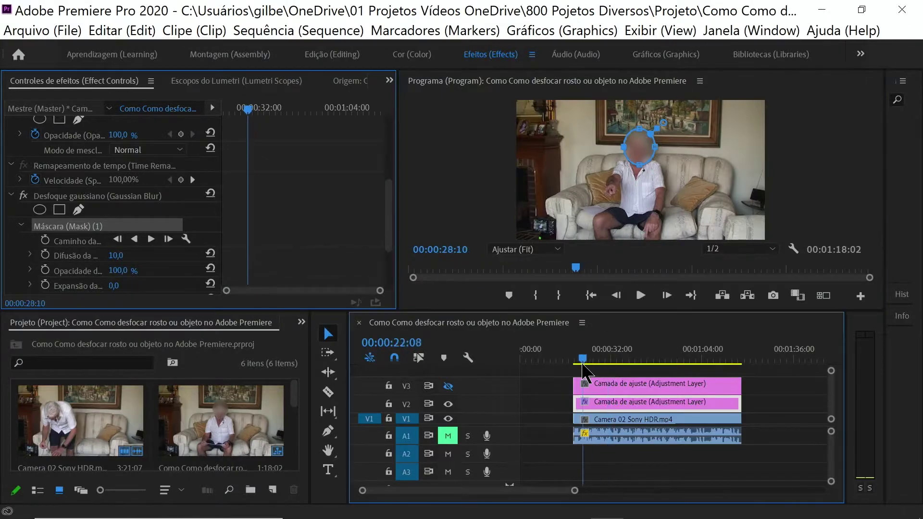
{"action": "key", "text": "grave"}
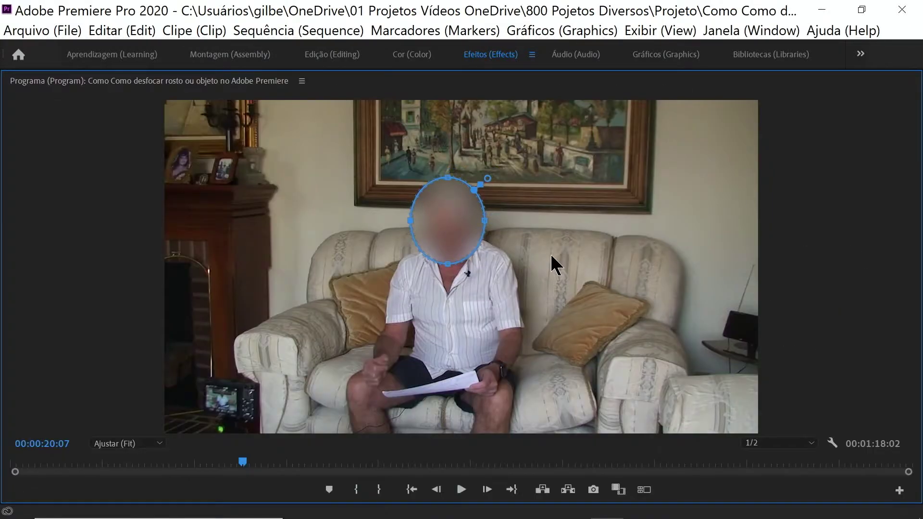
{"action": "double_click", "coordinate": [52, 85]}
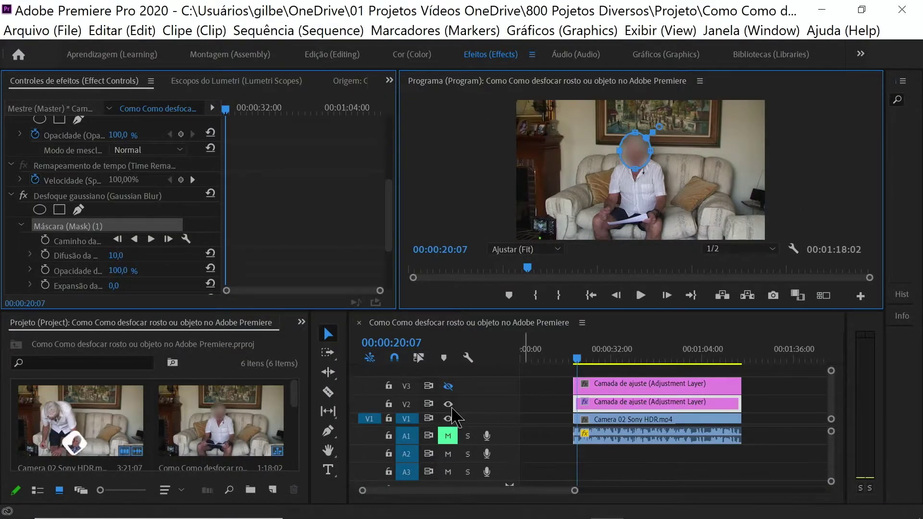
{"action": "left_click", "coordinate": [449, 403]}
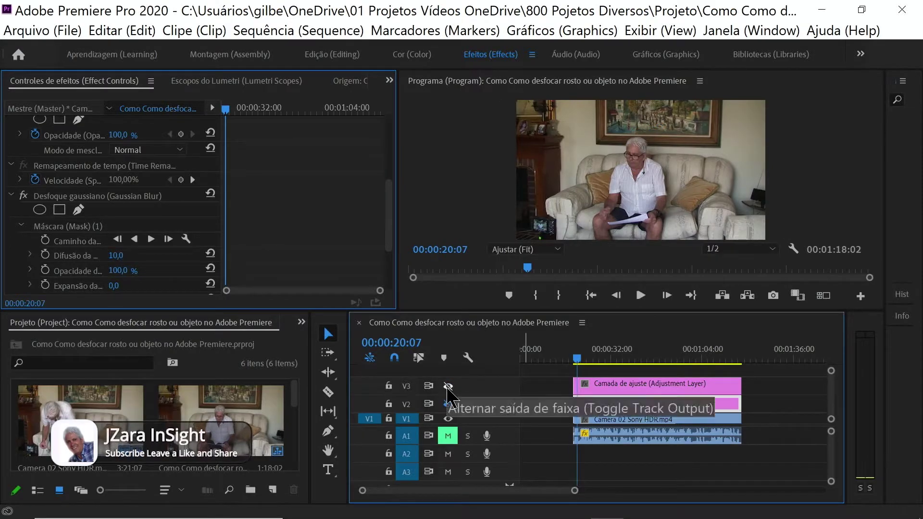
{"action": "left_click", "coordinate": [448, 386]}
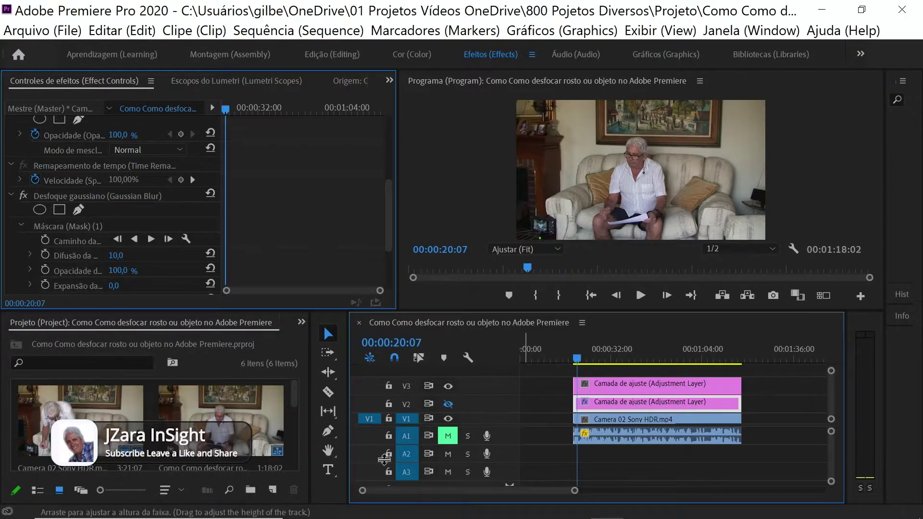
{"action": "left_click", "coordinate": [327, 57]}
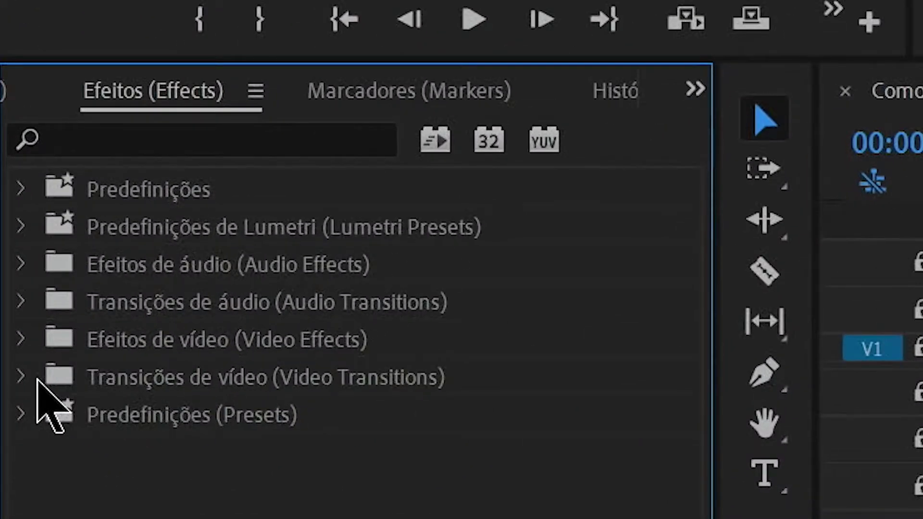
- Drag Mosaic from Video Effects > Stylize onto the V3 adjustment layer
{"action": "left_click", "coordinate": [10, 412]}
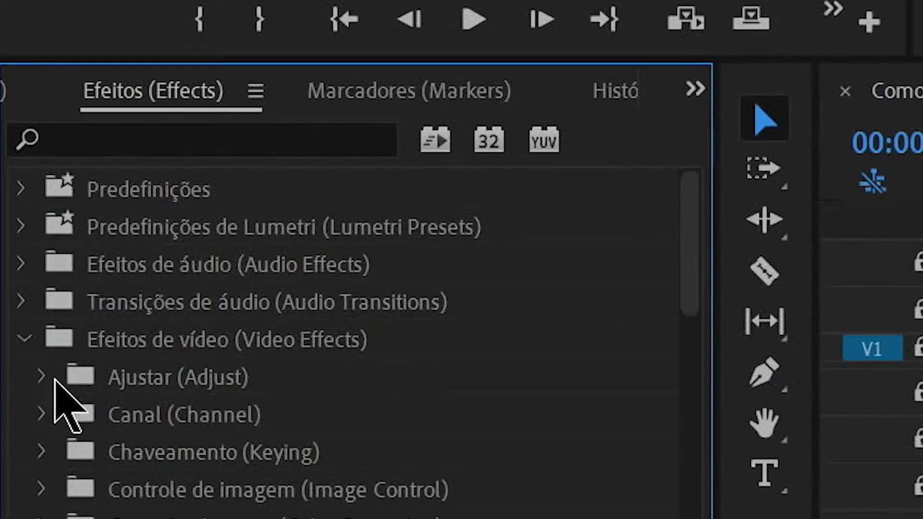
{"action": "left_click_drag", "start_coordinate": [688, 264], "coordinate": [680, 401]}
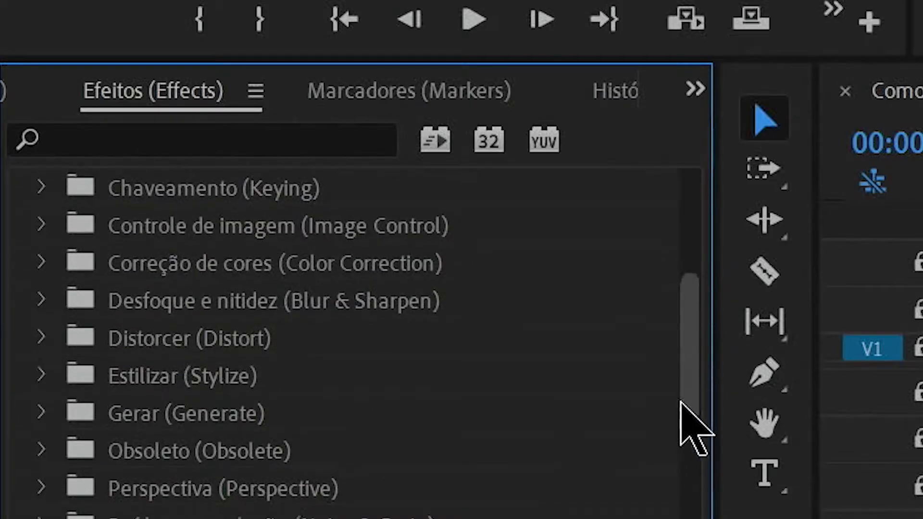
{"action": "left_click", "coordinate": [41, 377]}
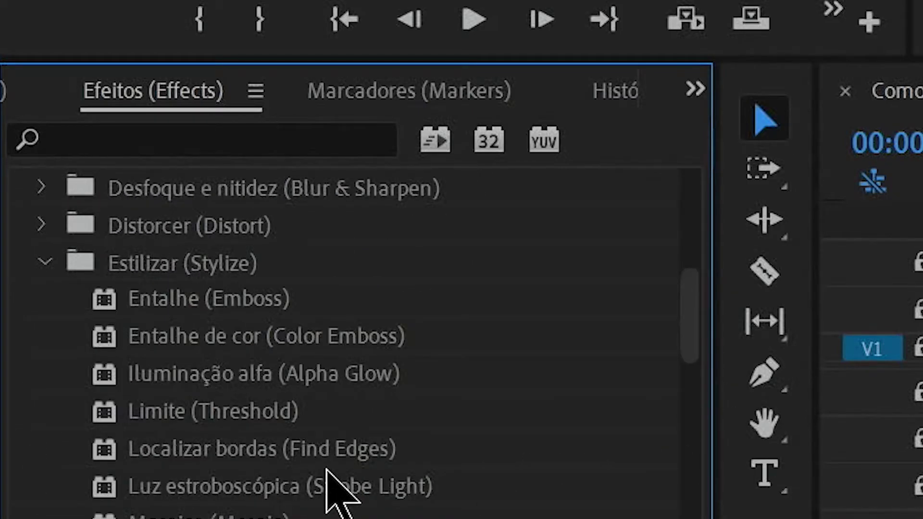
{"action": "scroll", "coordinate": [327, 470], "scroll_direction": "down", "scroll_amount": 1}
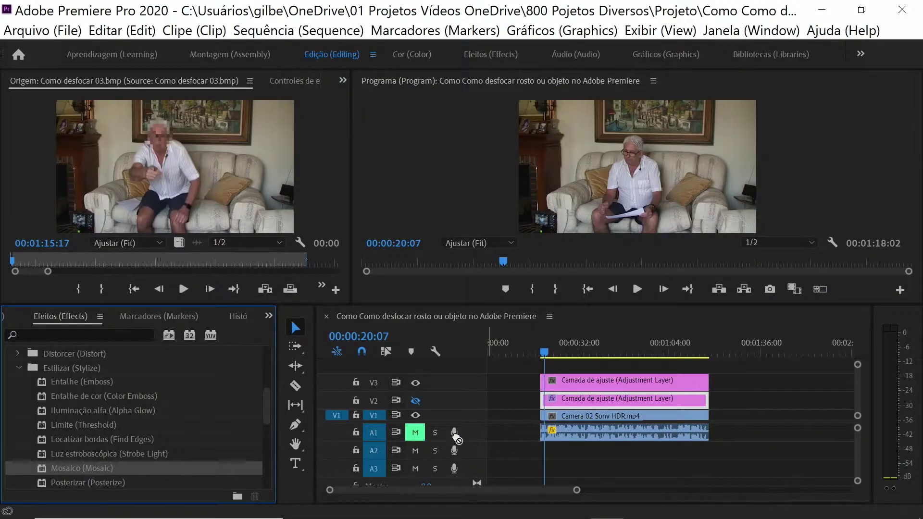
{"action": "left_click_drag", "start_coordinate": [456, 439], "coordinate": [570, 384]}
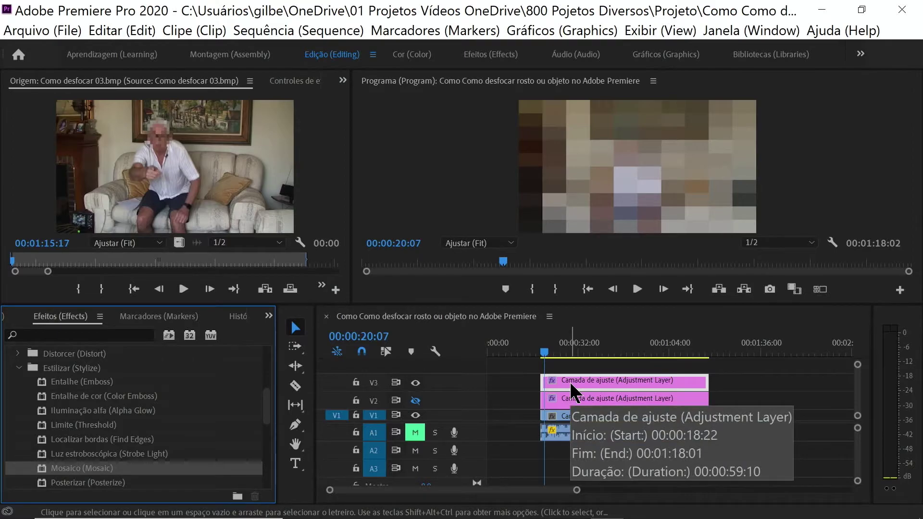
- In the Effects workspace, add an ellipse mask to the Mosaic effect in Effect Controls
{"action": "left_click", "coordinate": [496, 55]}
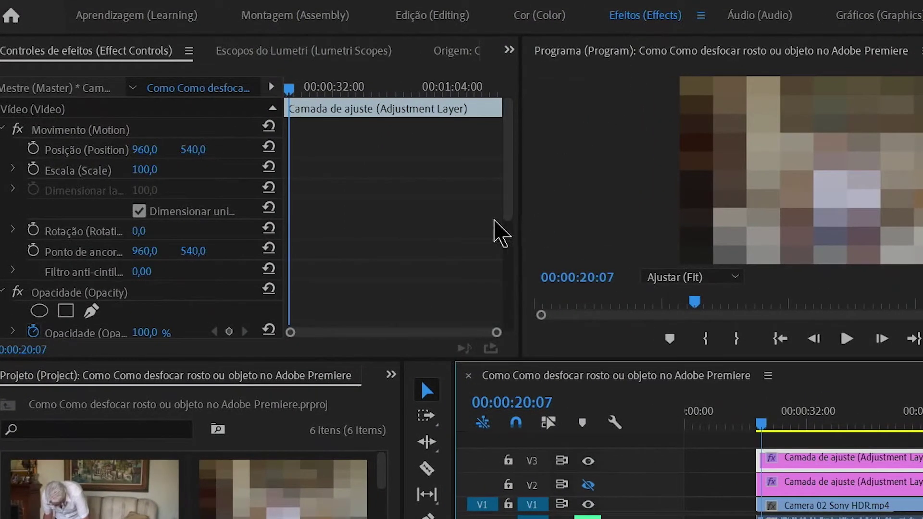
{"action": "left_click_drag", "start_coordinate": [510, 197], "coordinate": [495, 298]}
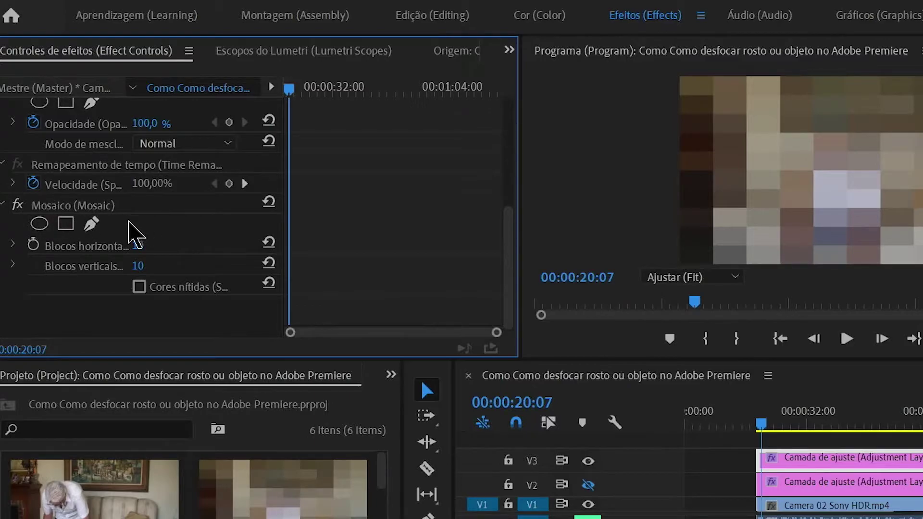
{"action": "left_click", "coordinate": [39, 225]}
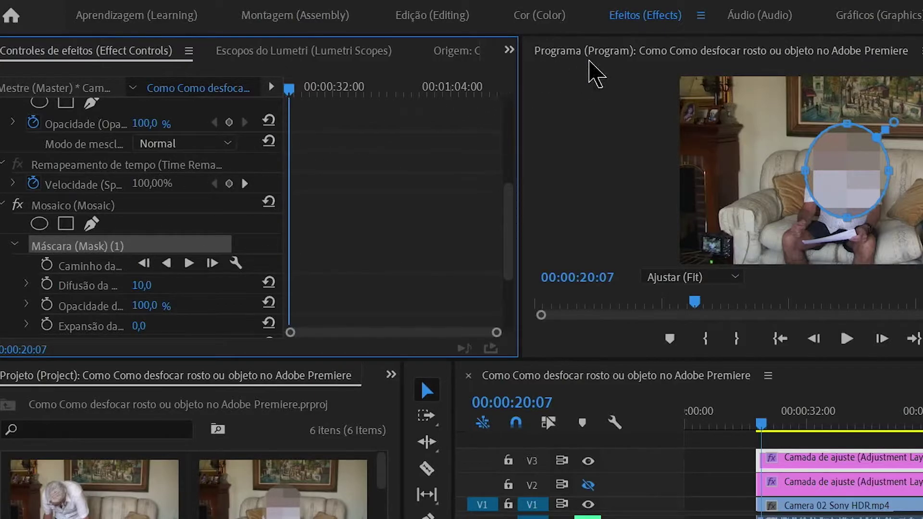
- Shrink, narrow and reposition the Mosaic ellipse mask into a small oval around the man's face
{"action": "double_click", "coordinate": [601, 55]}
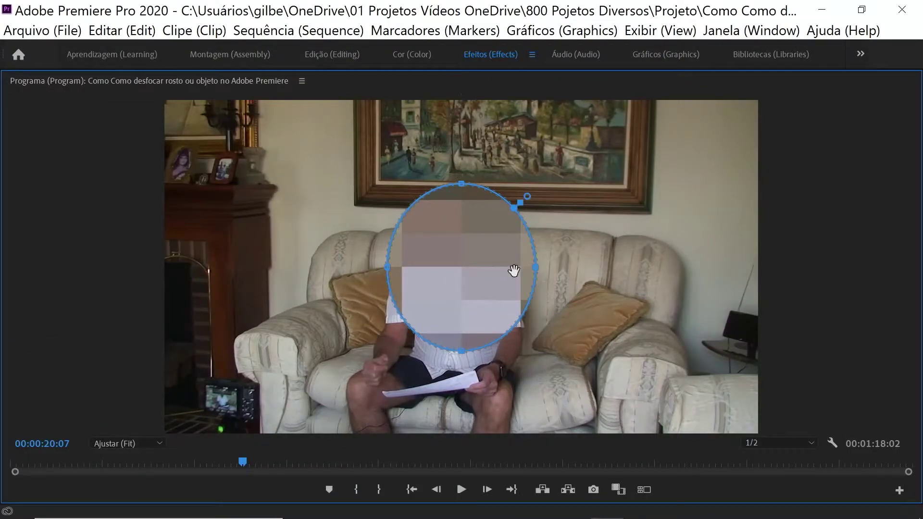
{"action": "left_click_drag", "start_coordinate": [514, 270], "coordinate": [487, 236]}
{"action": "mouse_move", "coordinate": [415, 234]}
{"action": "left_mouse_down"}
{"action": "mouse_move", "coordinate": [428, 235]}
{"action": "mouse_move", "coordinate": [404, 237]}
{"action": "left_mouse_up"}
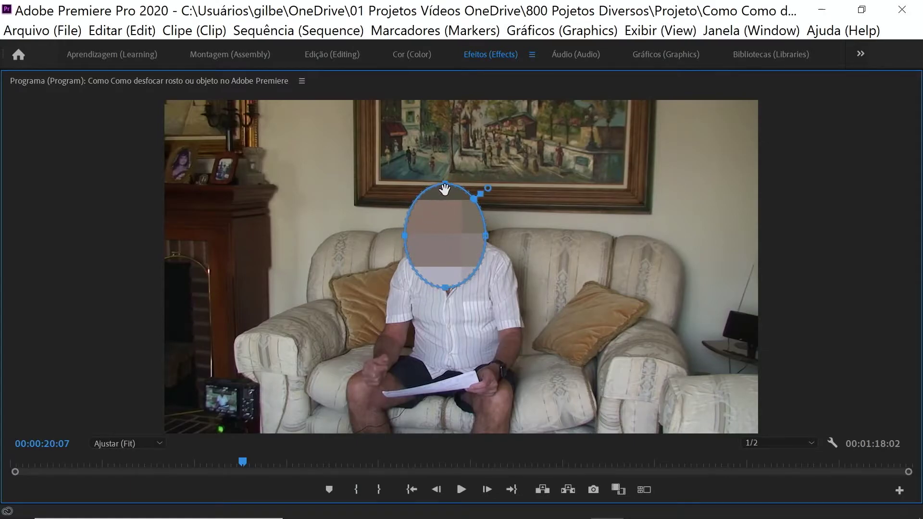
{"action": "left_click_drag", "start_coordinate": [445, 197], "coordinate": [445, 195]}
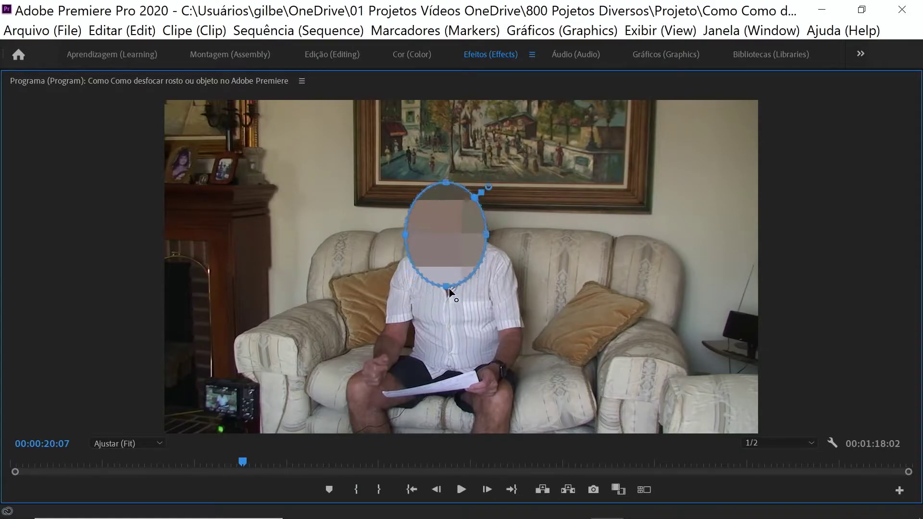
{"action": "left_click_drag", "start_coordinate": [449, 279], "coordinate": [449, 267]}
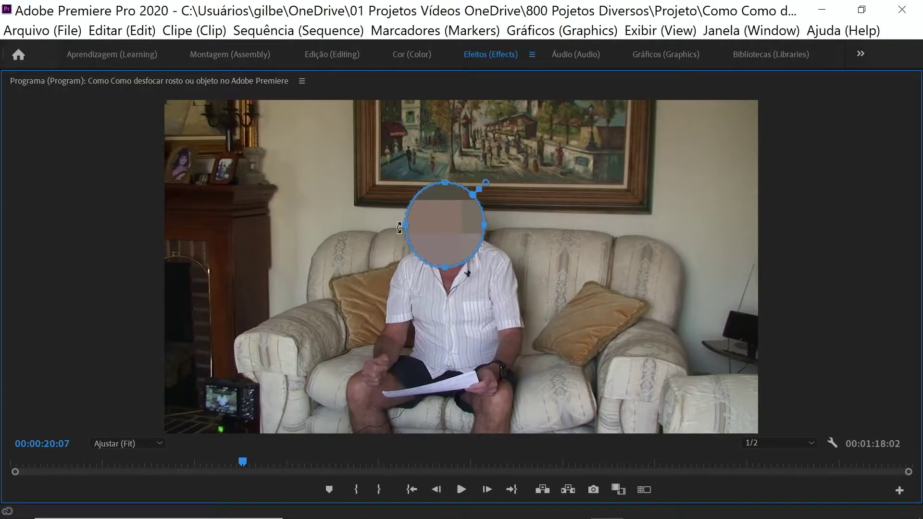
{"action": "left_click_drag", "start_coordinate": [404, 231], "coordinate": [410, 230]}
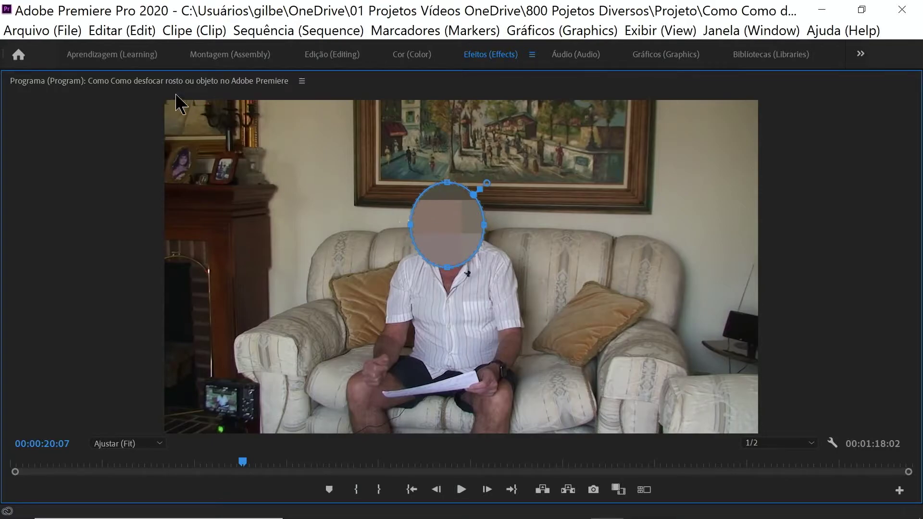
{"action": "double_click", "coordinate": [168, 81]}
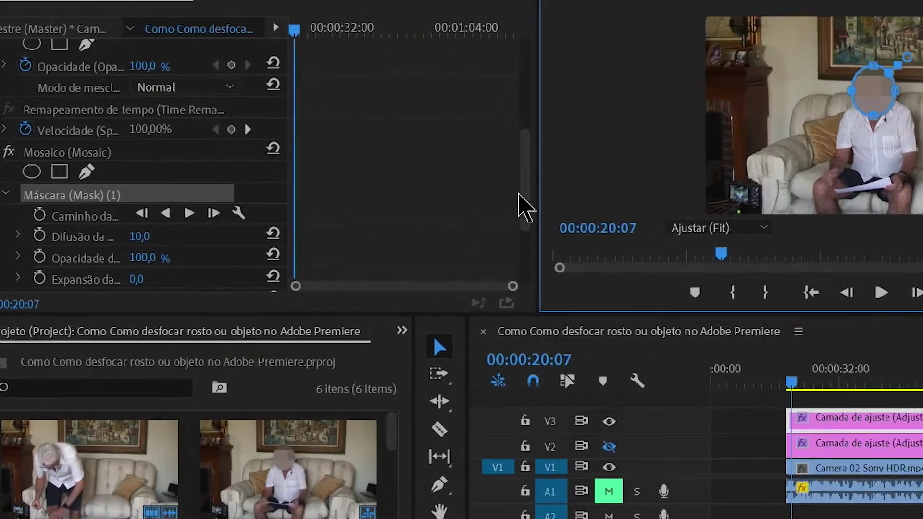
- Set the Mosaic effect to 35 horizontal blocks and 20 vertical blocks
{"action": "left_click_drag", "start_coordinate": [387, 232], "coordinate": [387, 270]}
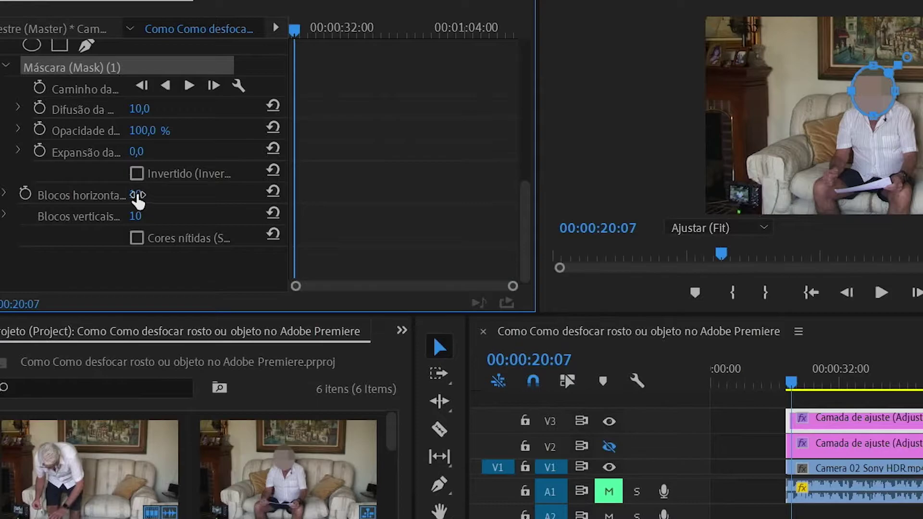
{"action": "left_click_drag", "start_coordinate": [137, 195], "coordinate": [149, 194]}
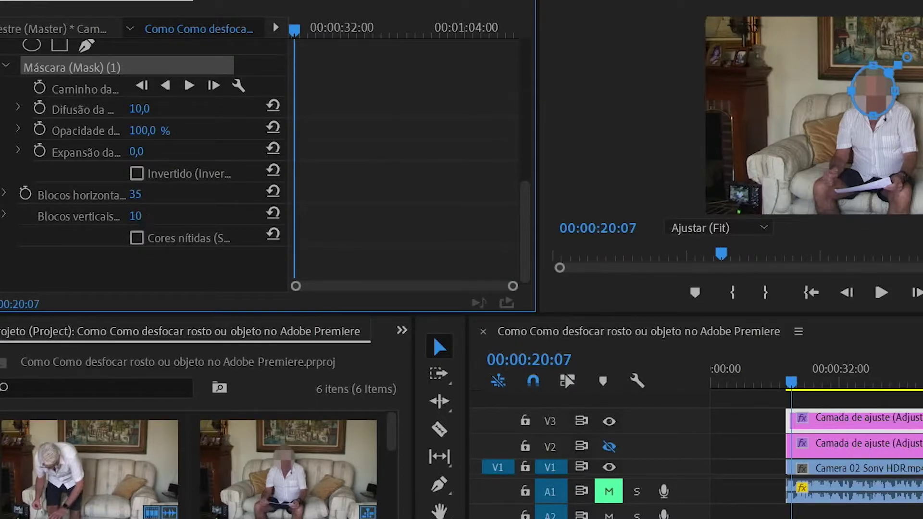
{"action": "left_click_drag", "start_coordinate": [135, 216], "coordinate": [144, 215]}
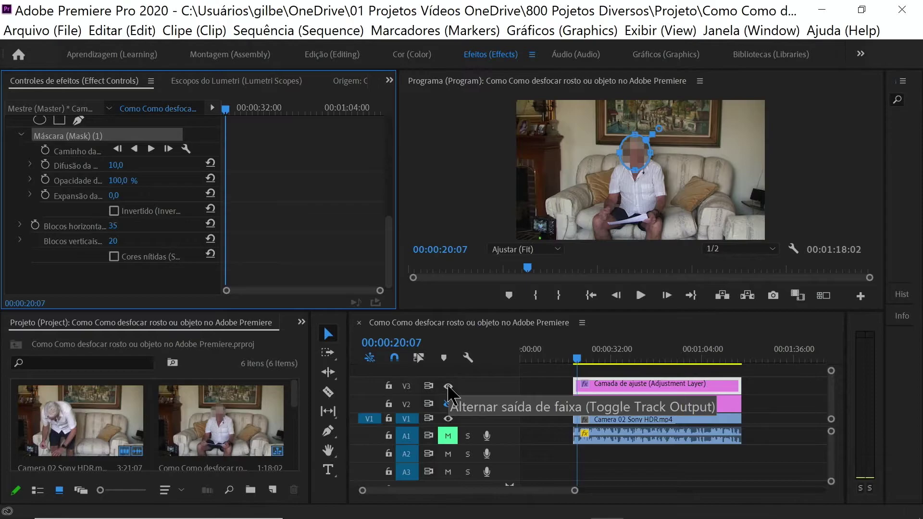
- Hide the V3 mosaic track, select the V2 blur layer, and keyframe its mask path at 00:00:18:22
{"action": "left_click", "coordinate": [449, 387]}
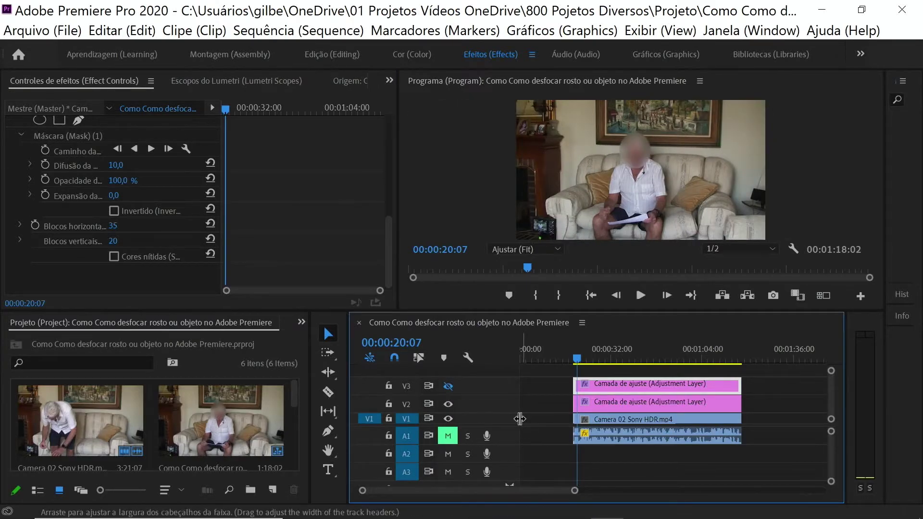
{"action": "left_click", "coordinate": [621, 407]}
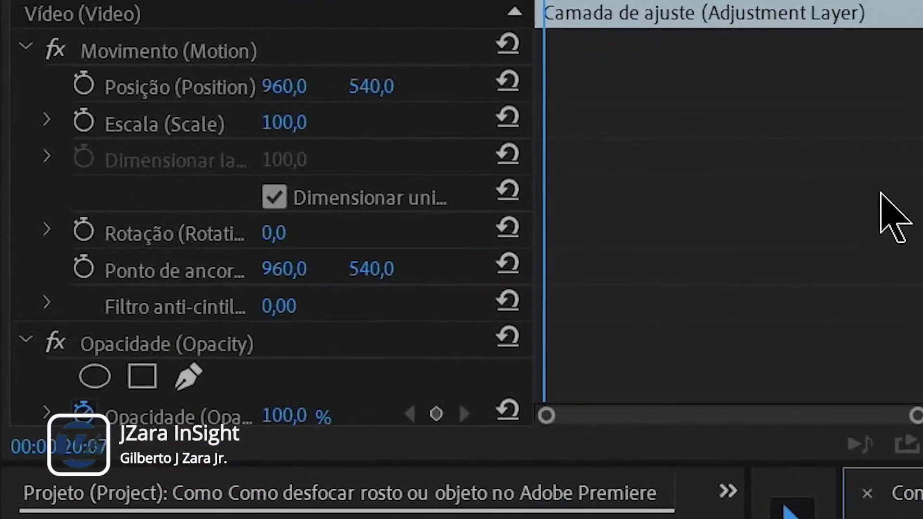
{"action": "scroll", "coordinate": [368, 209], "scroll_direction": "down", "scroll_amount": 5}
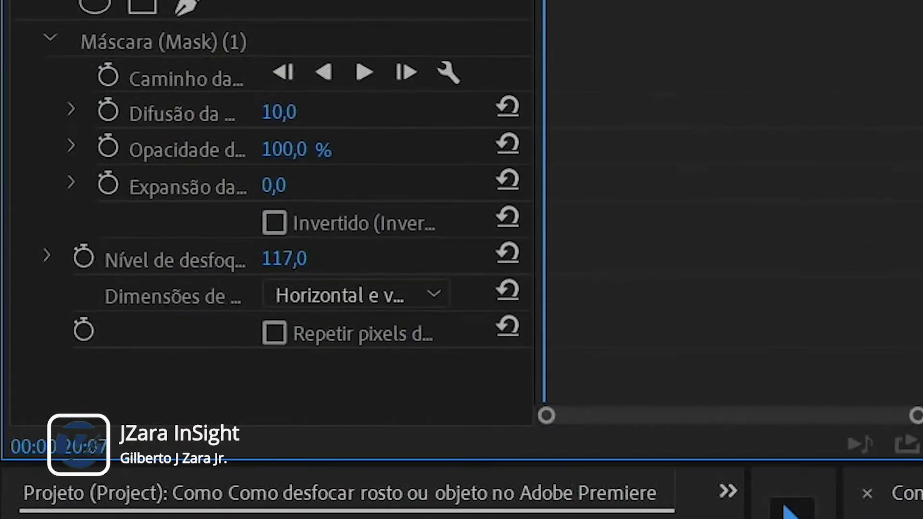
{"action": "scroll", "coordinate": [216, 45], "scroll_direction": "up", "scroll_amount": 2}
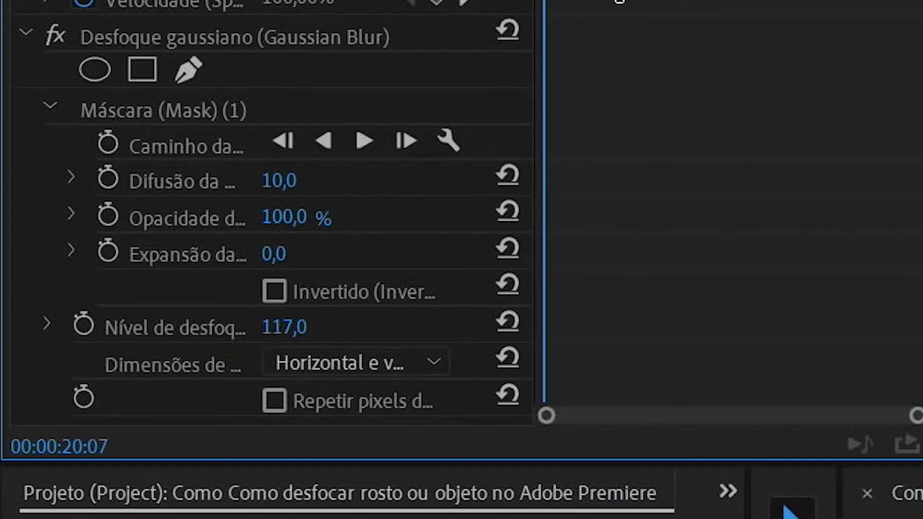
{"action": "left_click_drag", "start_coordinate": [546, 1], "coordinate": [535, 2]}
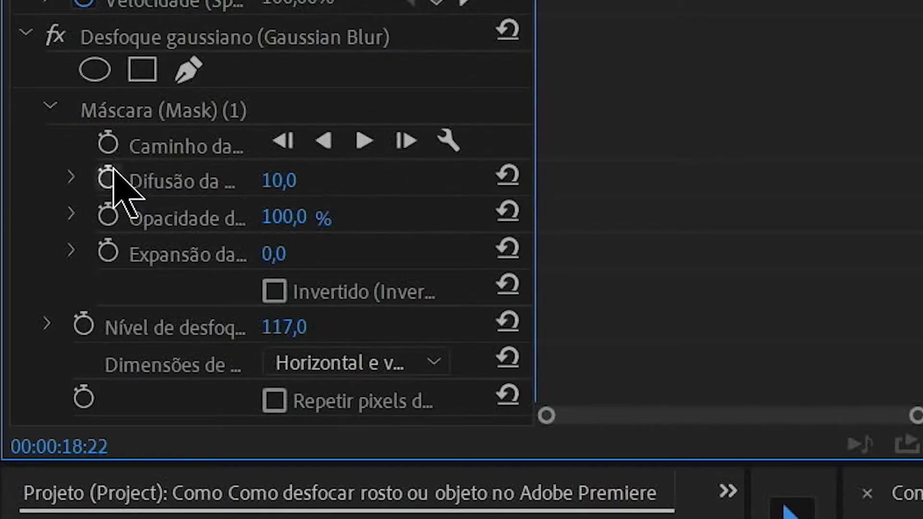
{"action": "left_click", "coordinate": [105, 144]}
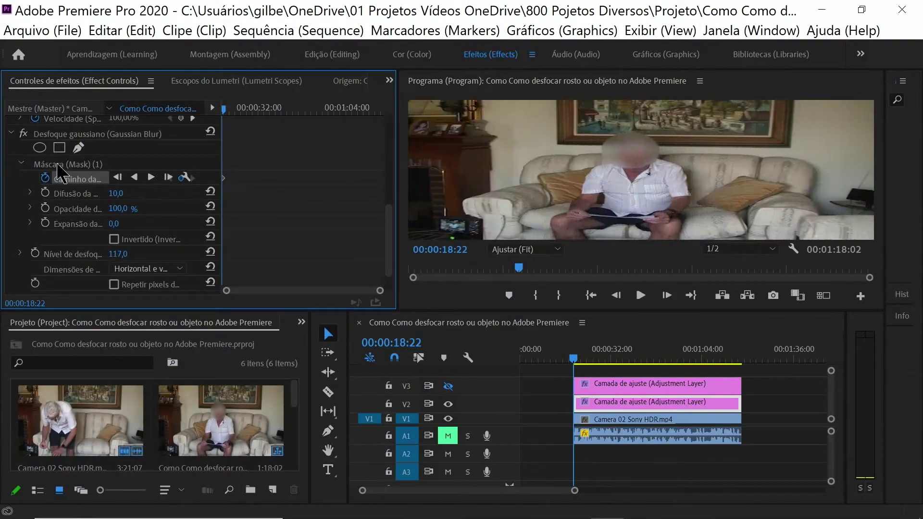
- Show the blur mask outline and enlarge the Program monitor to fill the workspace
{"action": "left_click", "coordinate": [57, 165]}
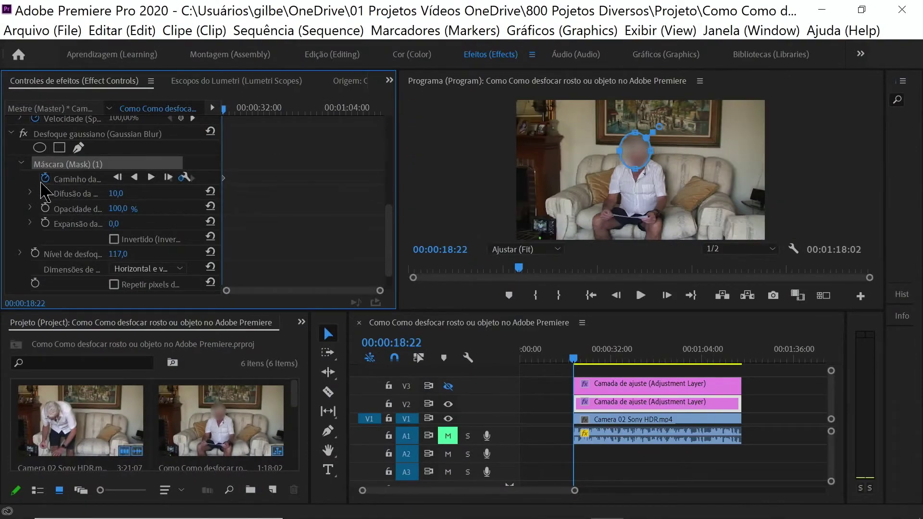
{"action": "left_click", "coordinate": [507, 89]}
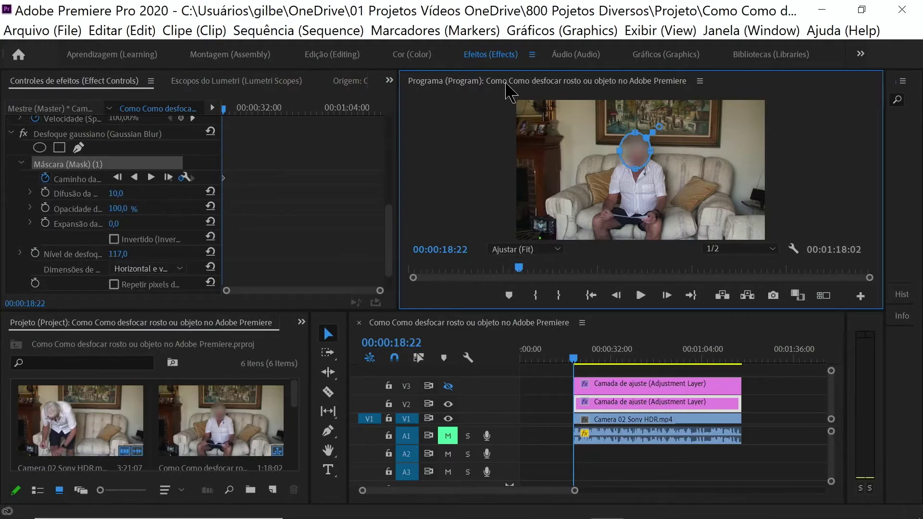
{"action": "key", "text": "grave"}
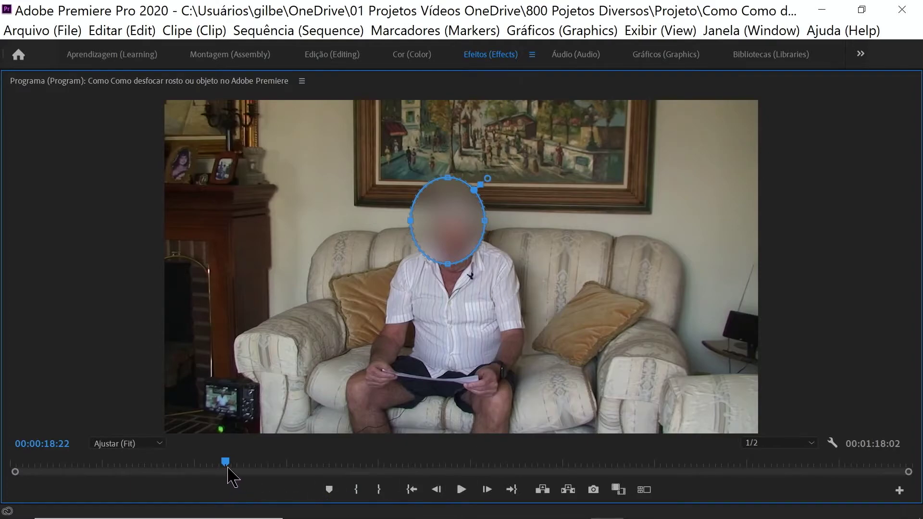
- Reposition the ellipse over the face while scrubbing, then track the mask forward and stop tracking
{"action": "left_click_drag", "start_coordinate": [226, 463], "coordinate": [253, 463]}
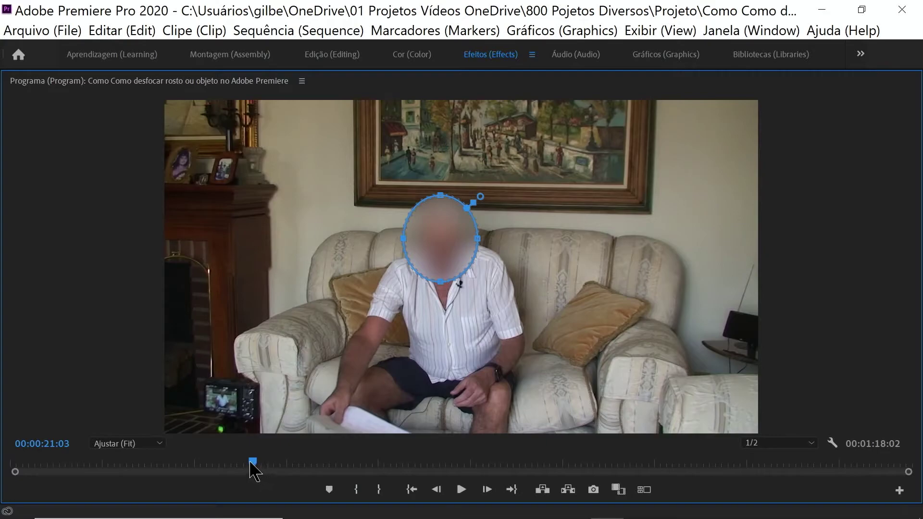
{"action": "left_click_drag", "start_coordinate": [250, 463], "coordinate": [258, 463]}
{"action": "left_click_drag", "start_coordinate": [449, 253], "coordinate": [437, 276]}
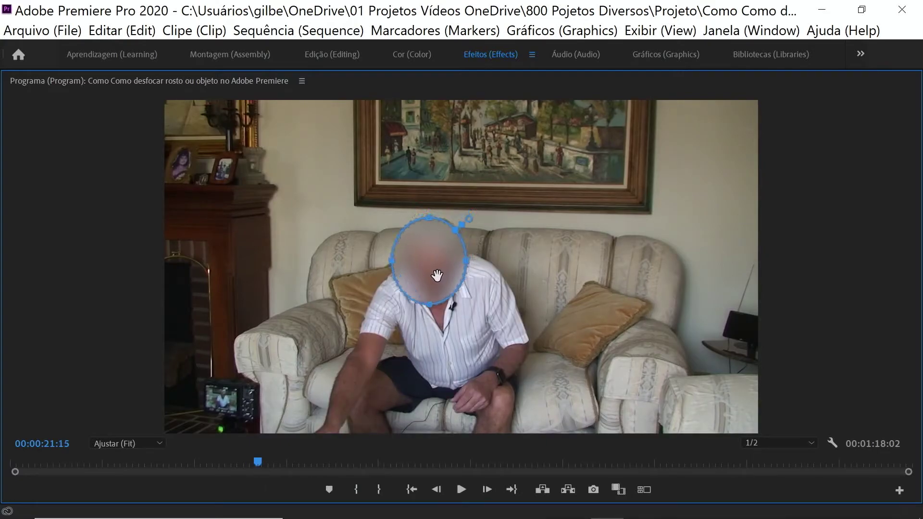
{"action": "left_click_drag", "start_coordinate": [259, 463], "coordinate": [266, 464]}
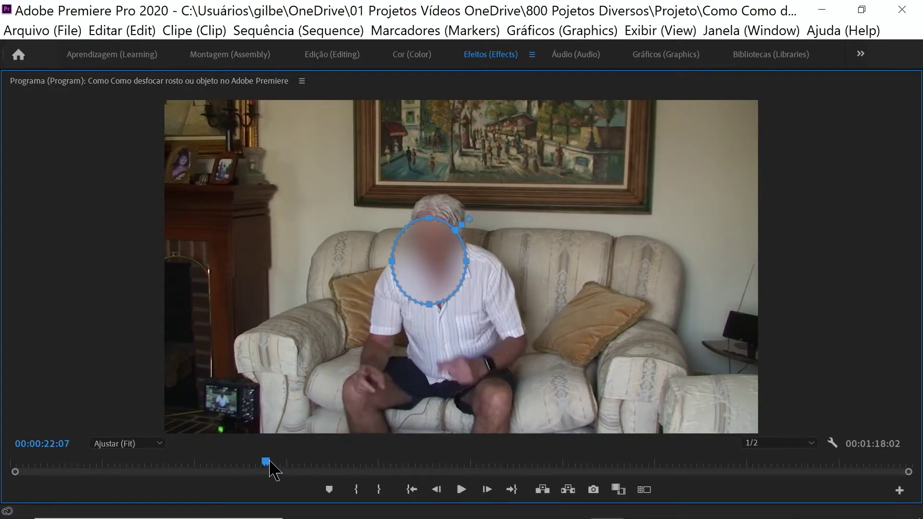
{"action": "left_click_drag", "start_coordinate": [419, 265], "coordinate": [424, 233]}
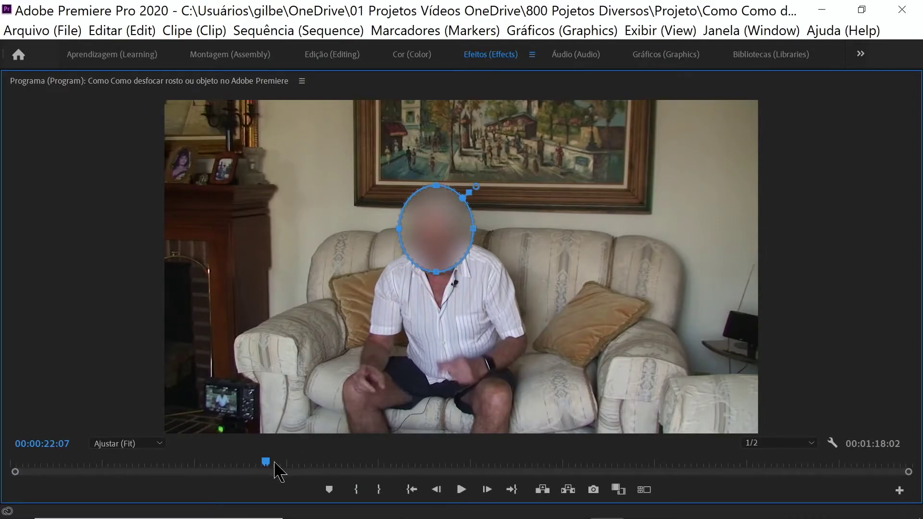
{"action": "left_click", "coordinate": [461, 490]}
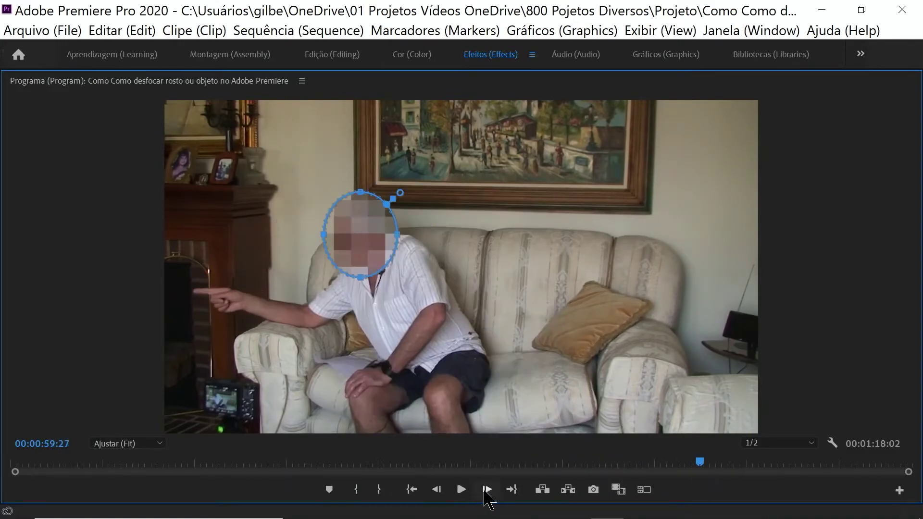
{"action": "left_click", "coordinate": [459, 492]}
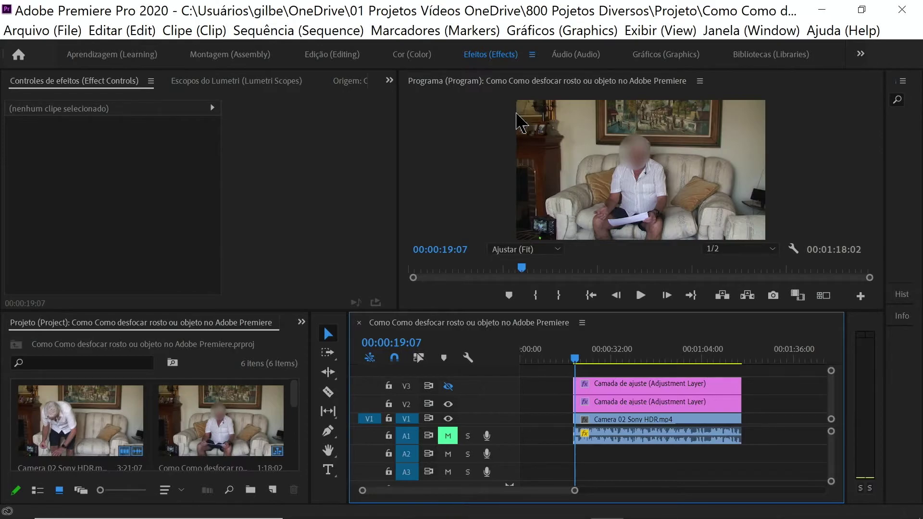
{"action": "left_click", "coordinate": [476, 84]}
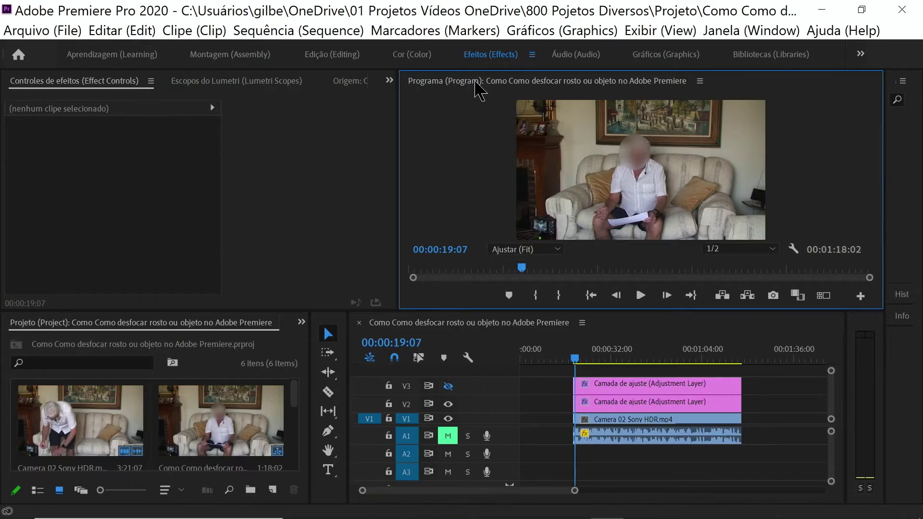
{"action": "key", "text": "grave"}
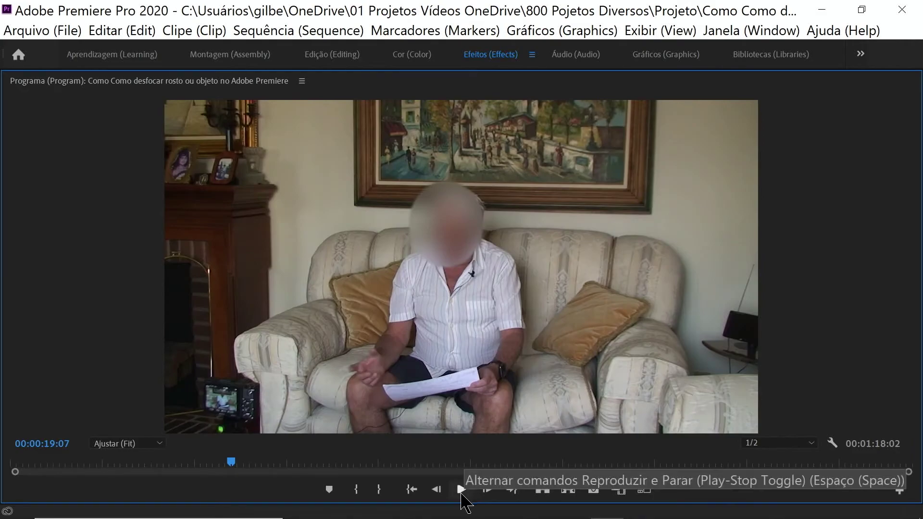
{"action": "left_click", "coordinate": [462, 490]}
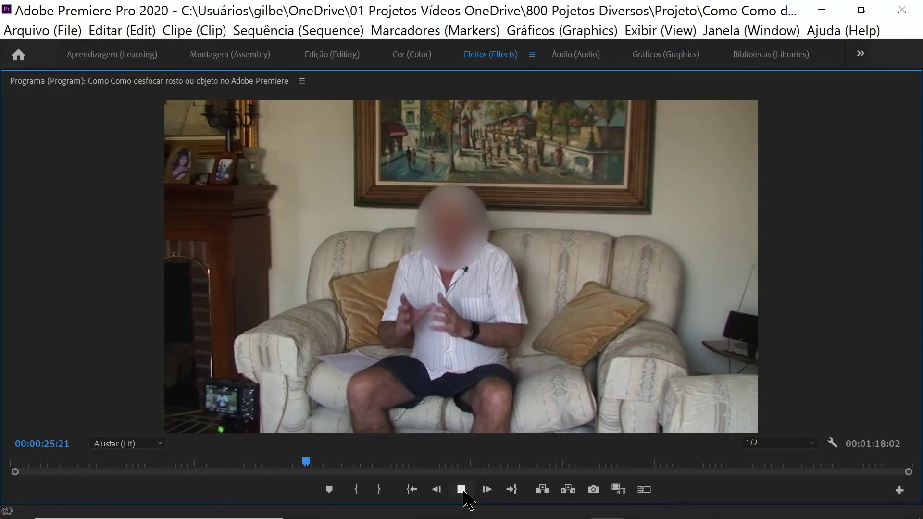
{"action": "left_click", "coordinate": [464, 492]}
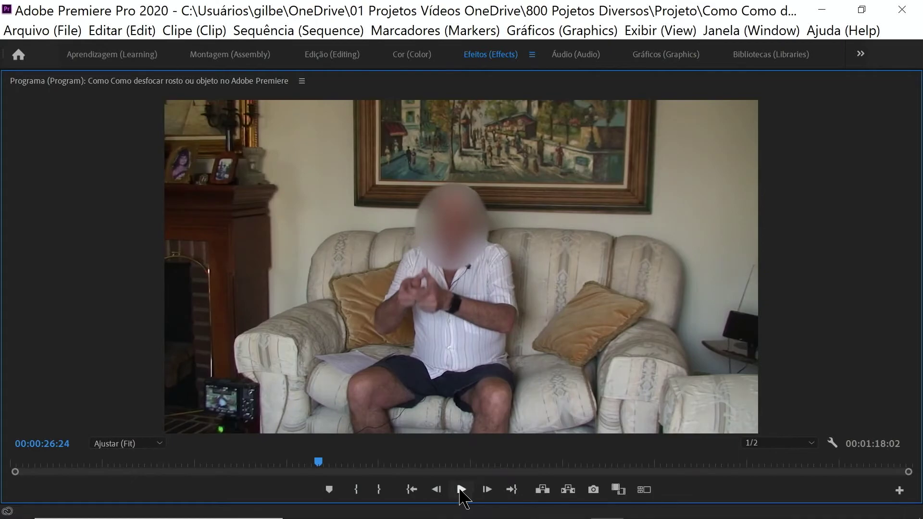
{"action": "double_click", "coordinate": [137, 81]}
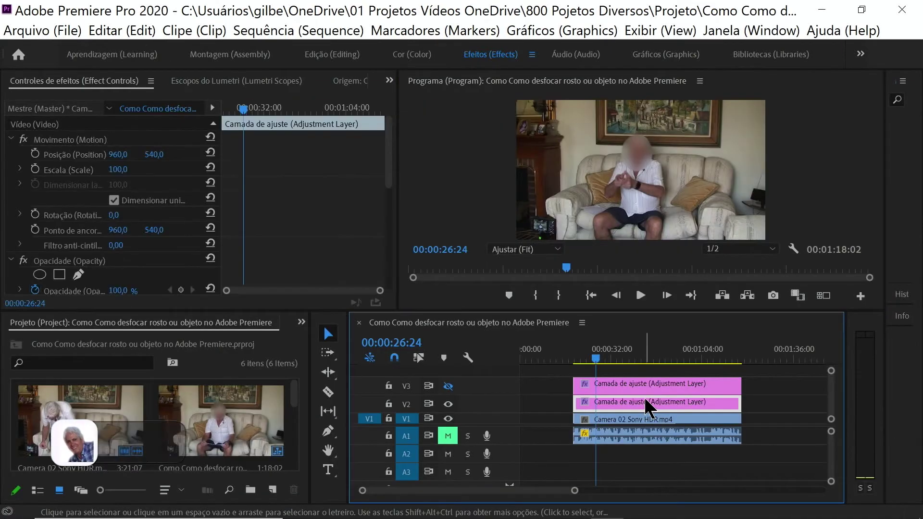
- Lower the Gaussian Blur level (Nível de desfoque) from 117 to 101
{"action": "left_click_drag", "start_coordinate": [389, 178], "coordinate": [386, 268]}
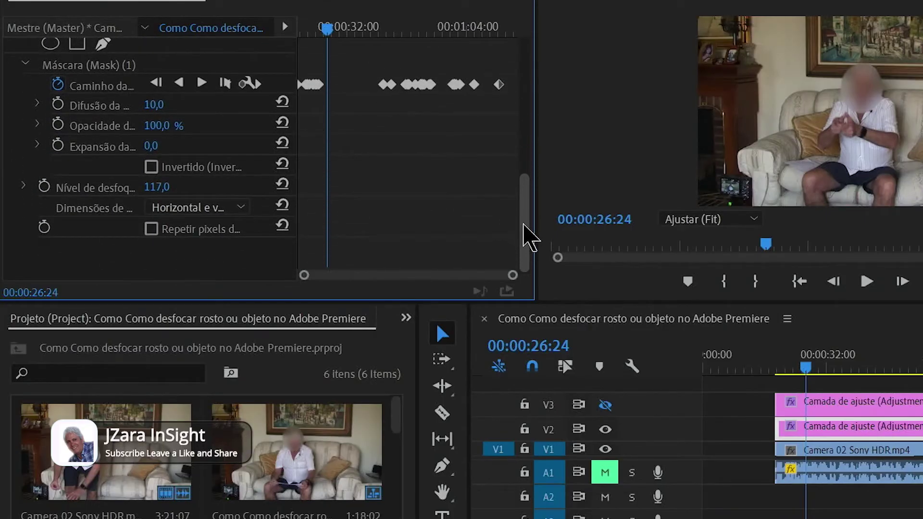
{"action": "left_click_drag", "start_coordinate": [524, 248], "coordinate": [525, 225]}
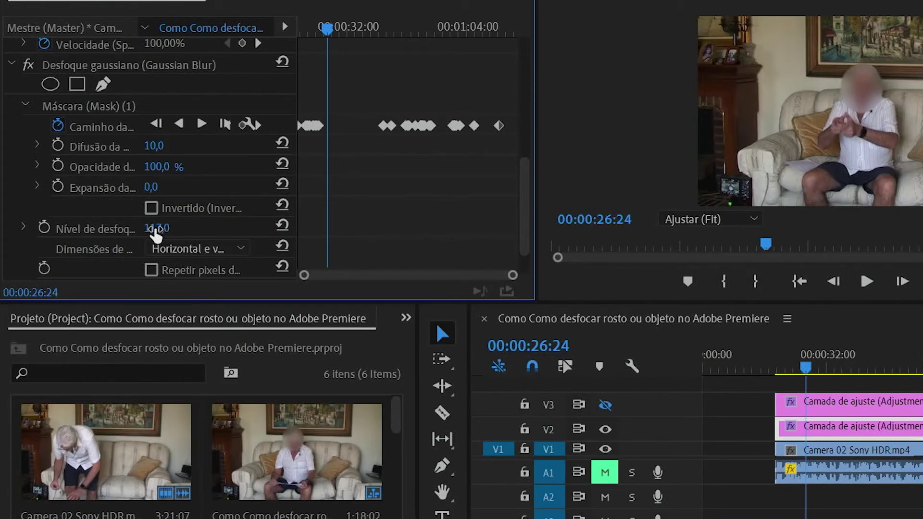
{"action": "left_click_drag", "start_coordinate": [156, 228], "coordinate": [139, 228]}
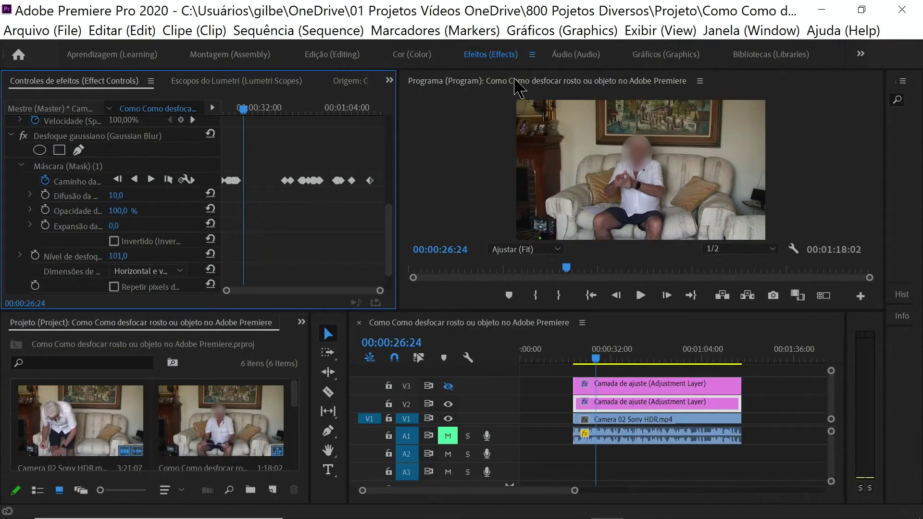
- Turn V3 mosaic output on and V2 blur off, then play it in the maximized Program monitor
{"action": "left_click", "coordinate": [448, 404]}
{"action": "left_click", "coordinate": [448, 387]}
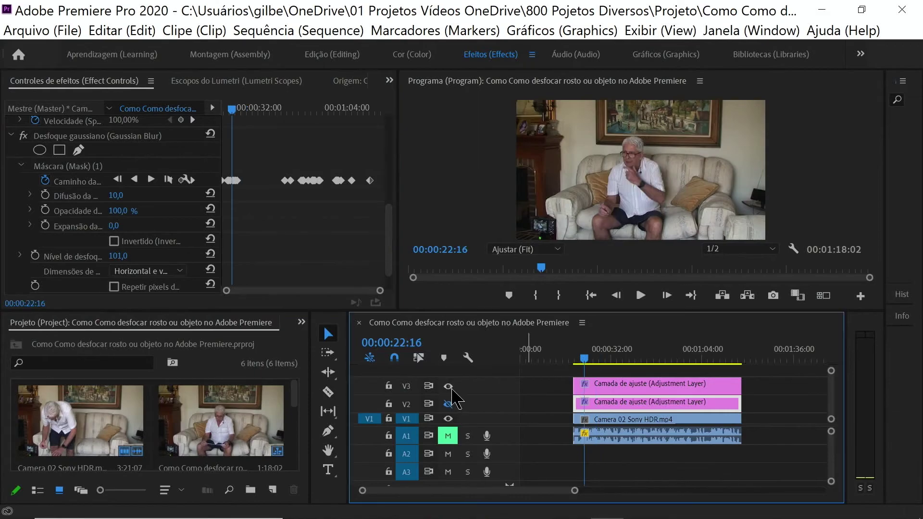
{"action": "key", "text": "grave"}
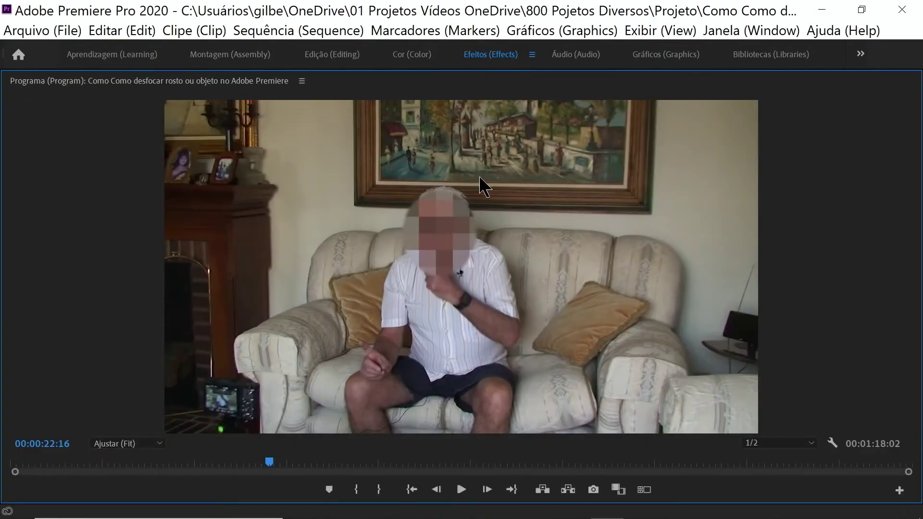
{"action": "left_click", "coordinate": [460, 491]}
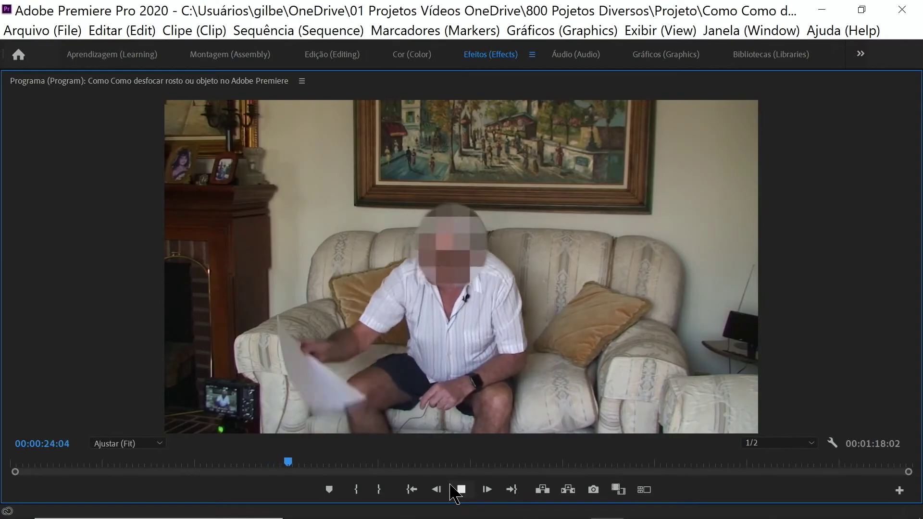